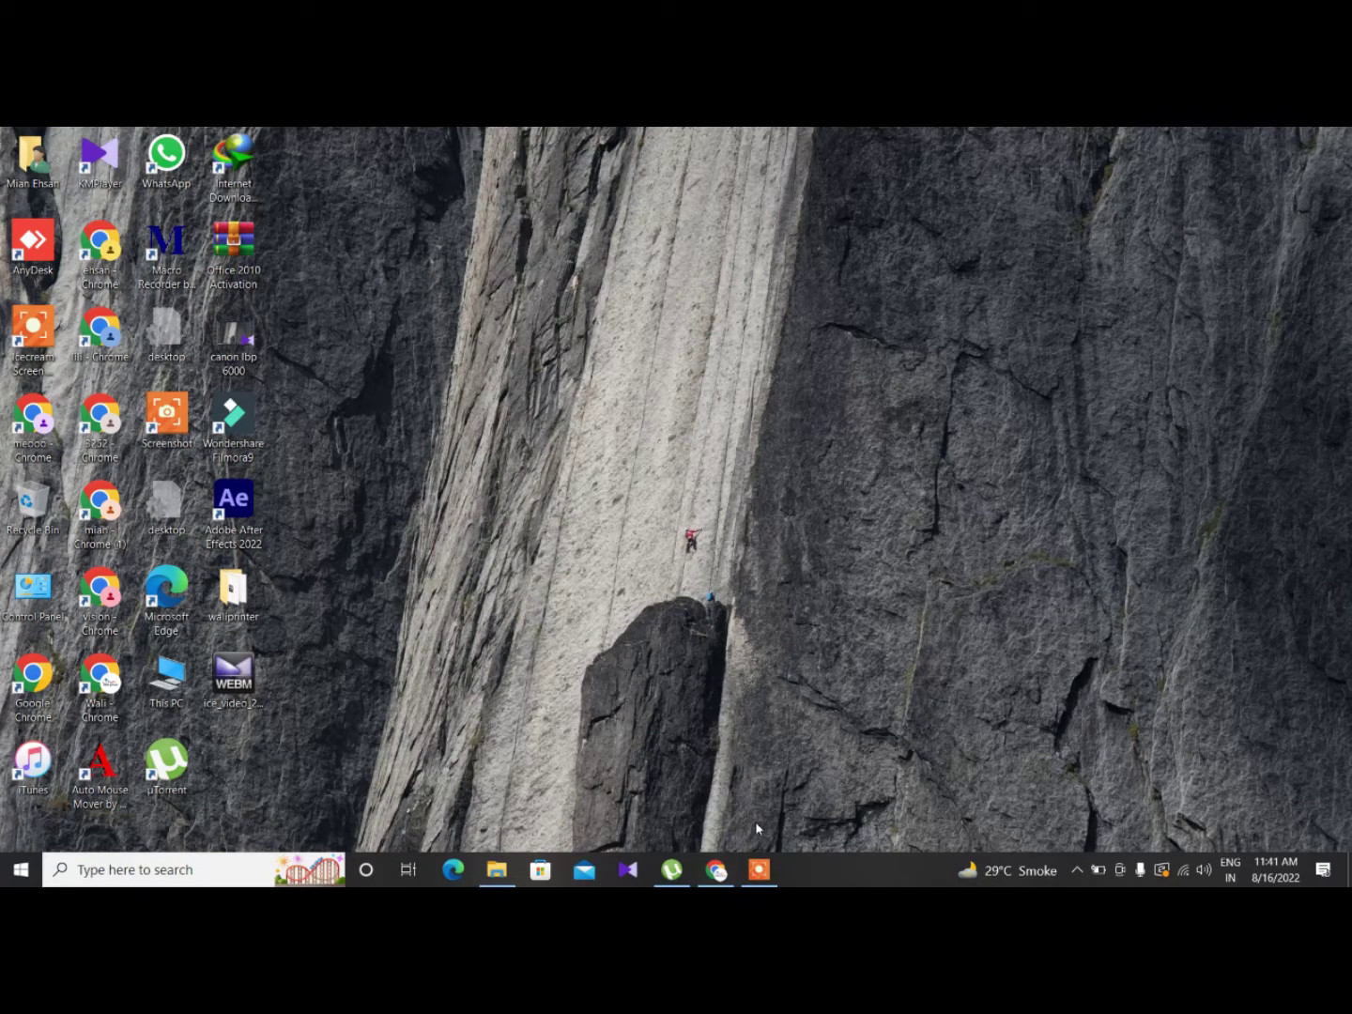
Switch to Chrome and load waliprinter.com in a new tab.
left_click(715, 869)
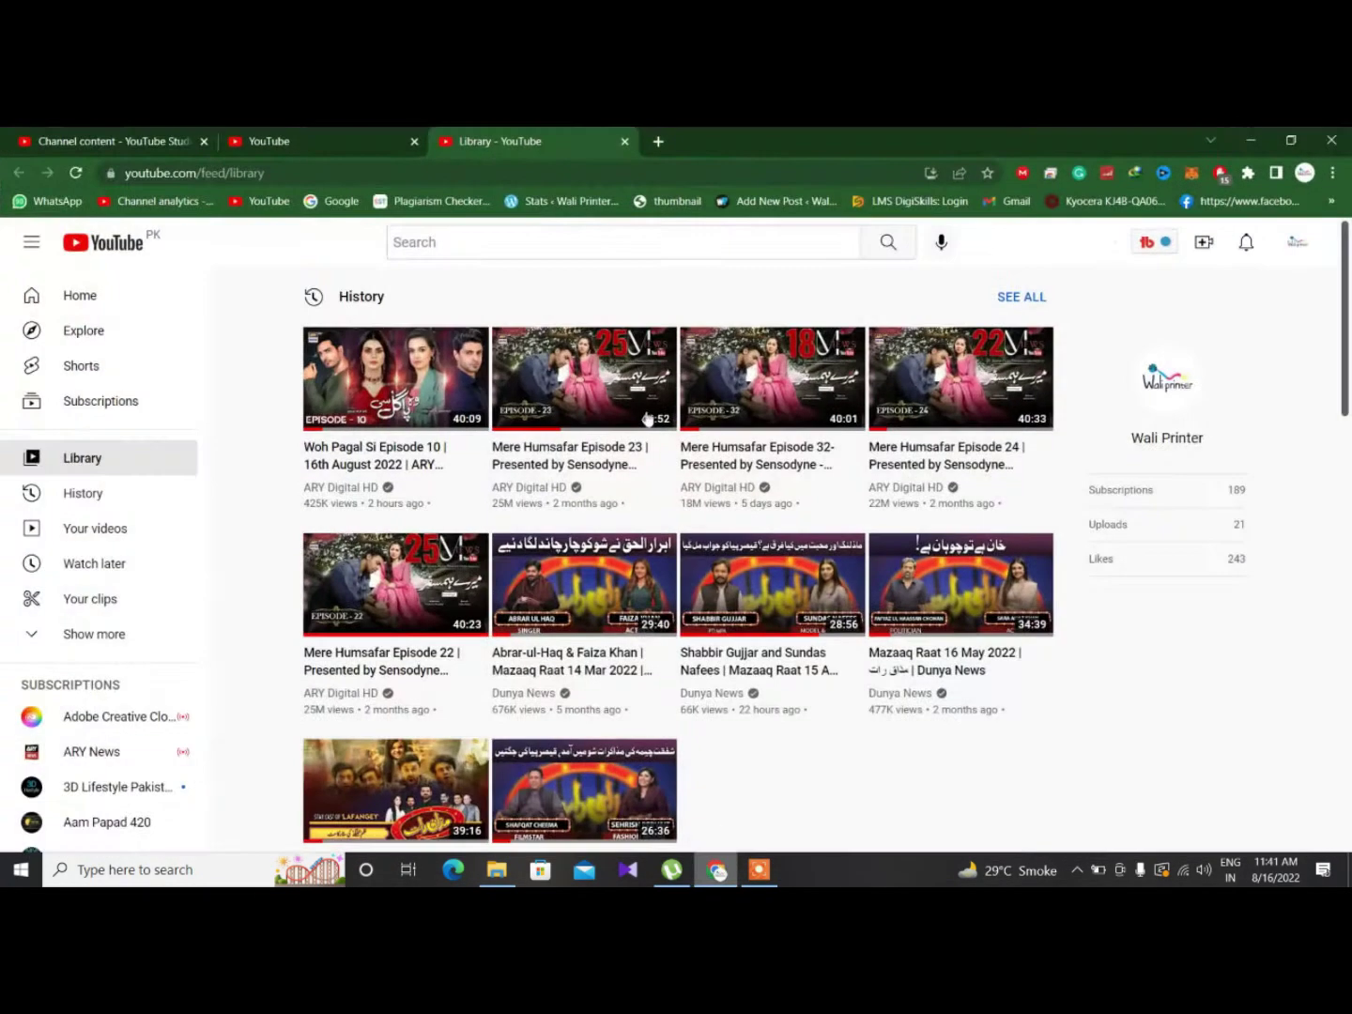
left_click(659, 142)
left_click(279, 178)
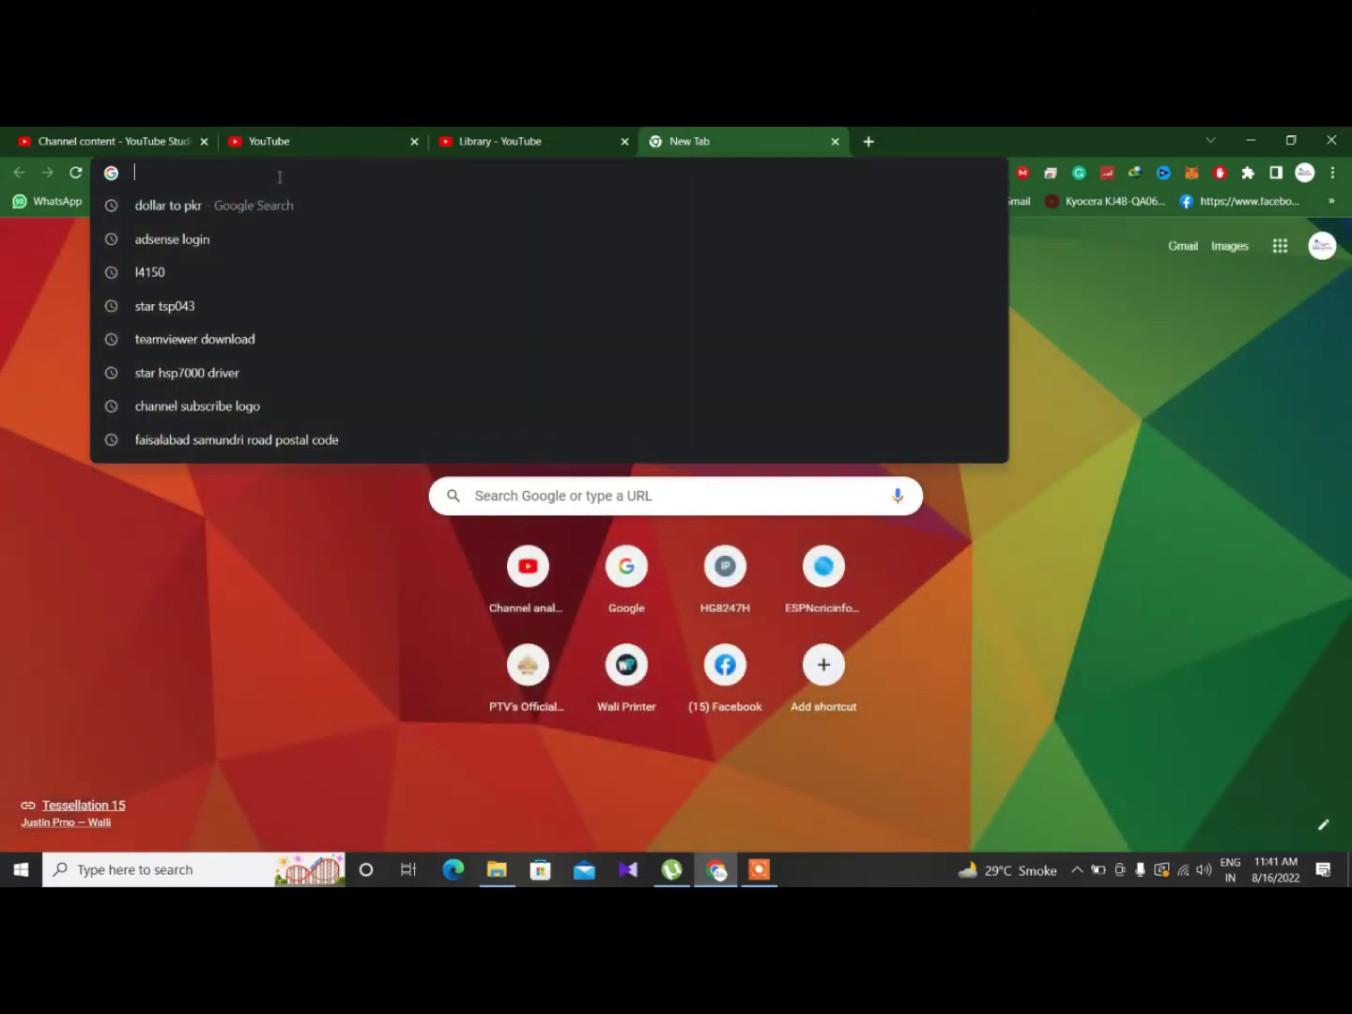
type("wa")
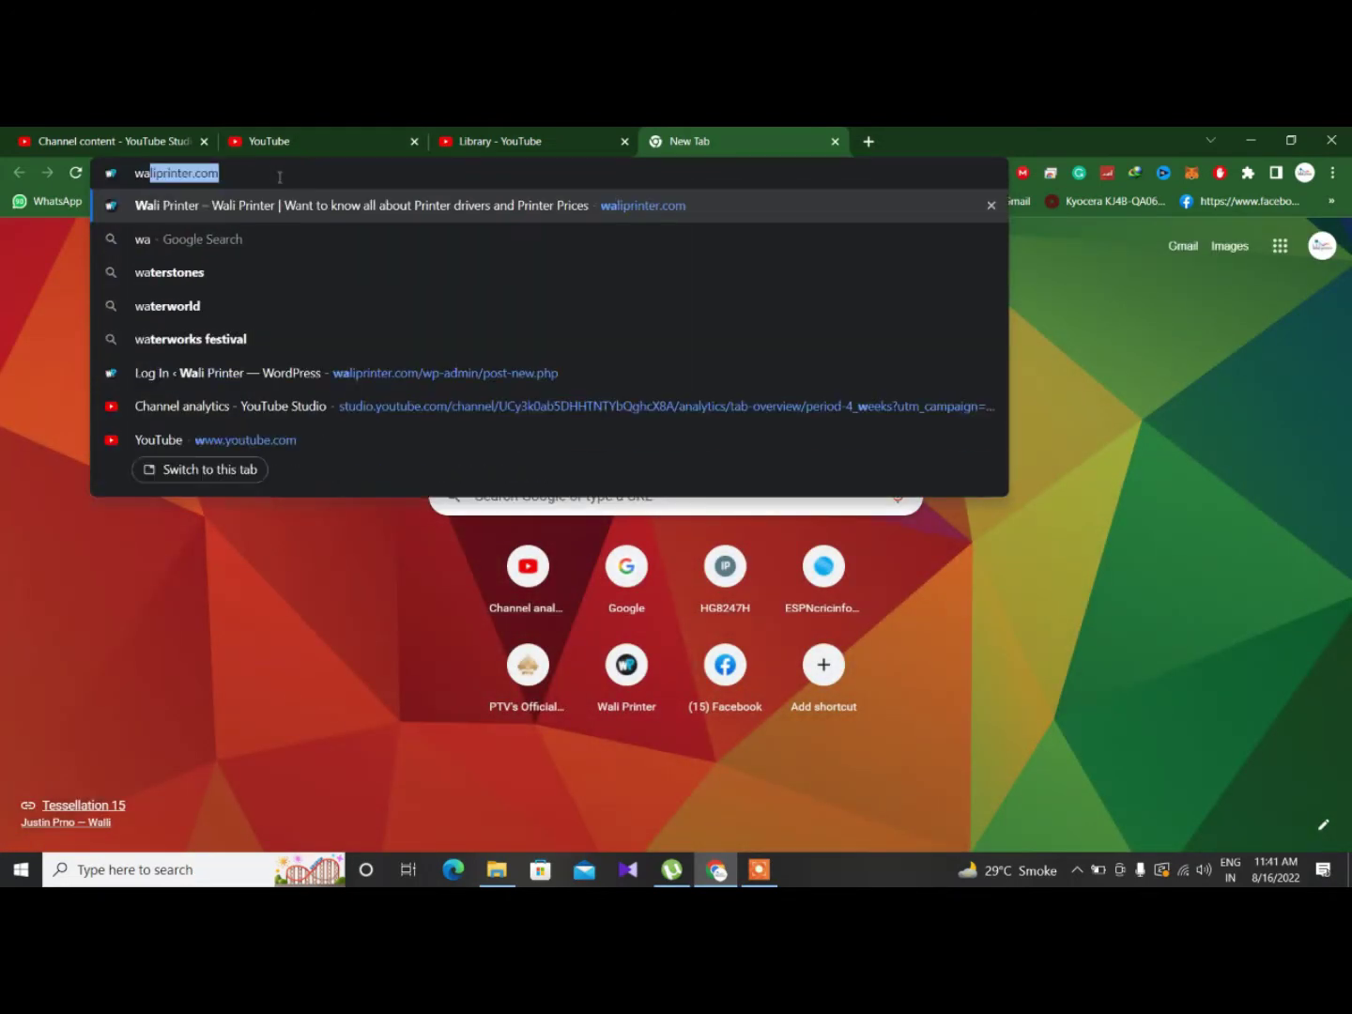
type("liprinter")
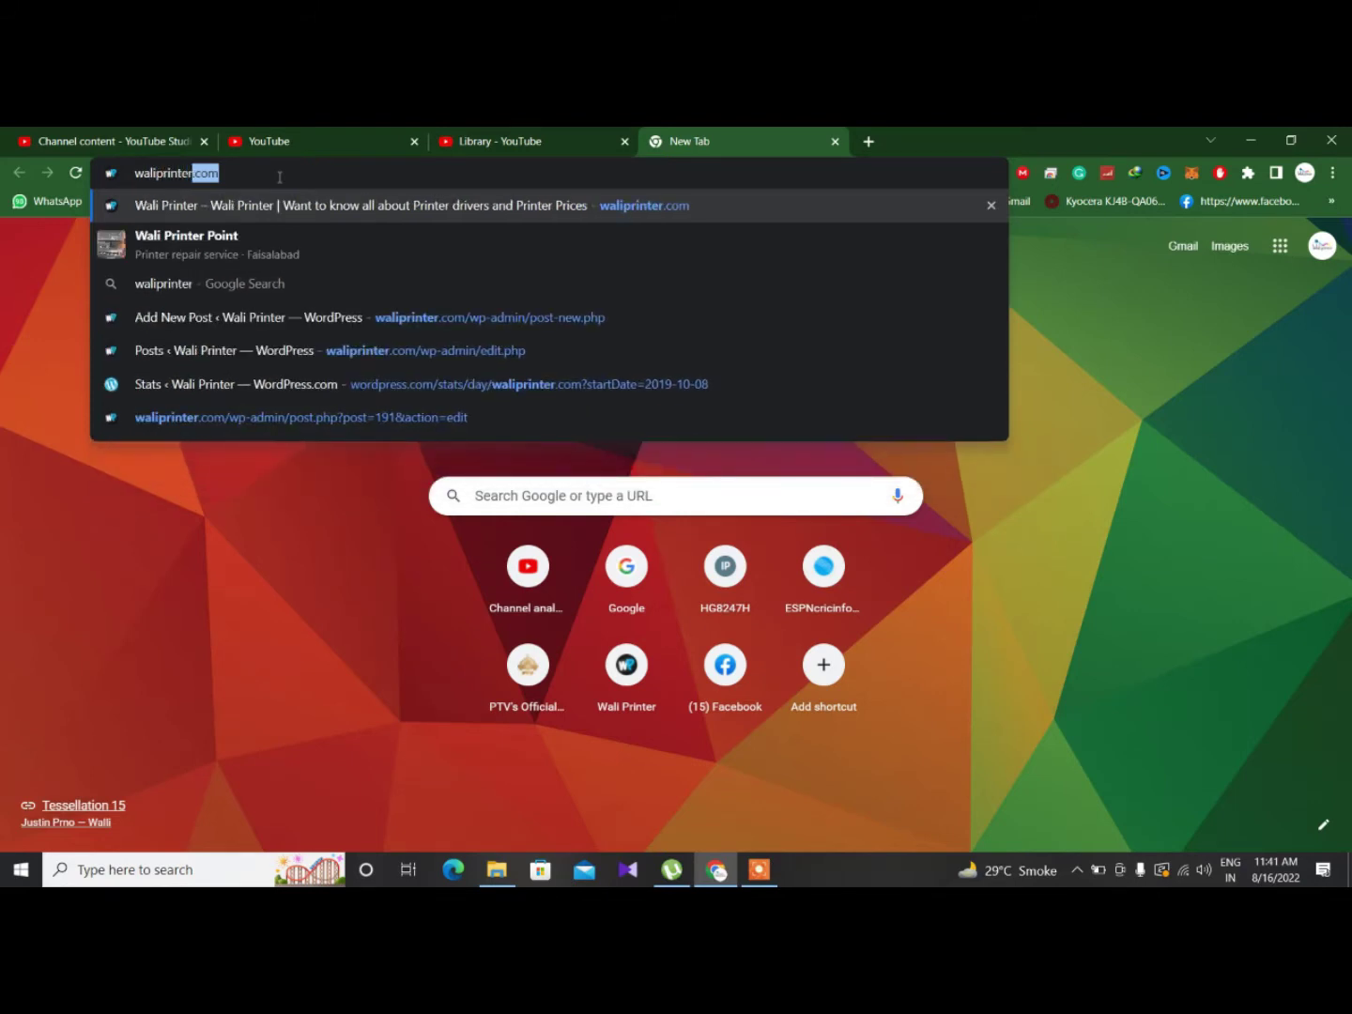
key("Return")
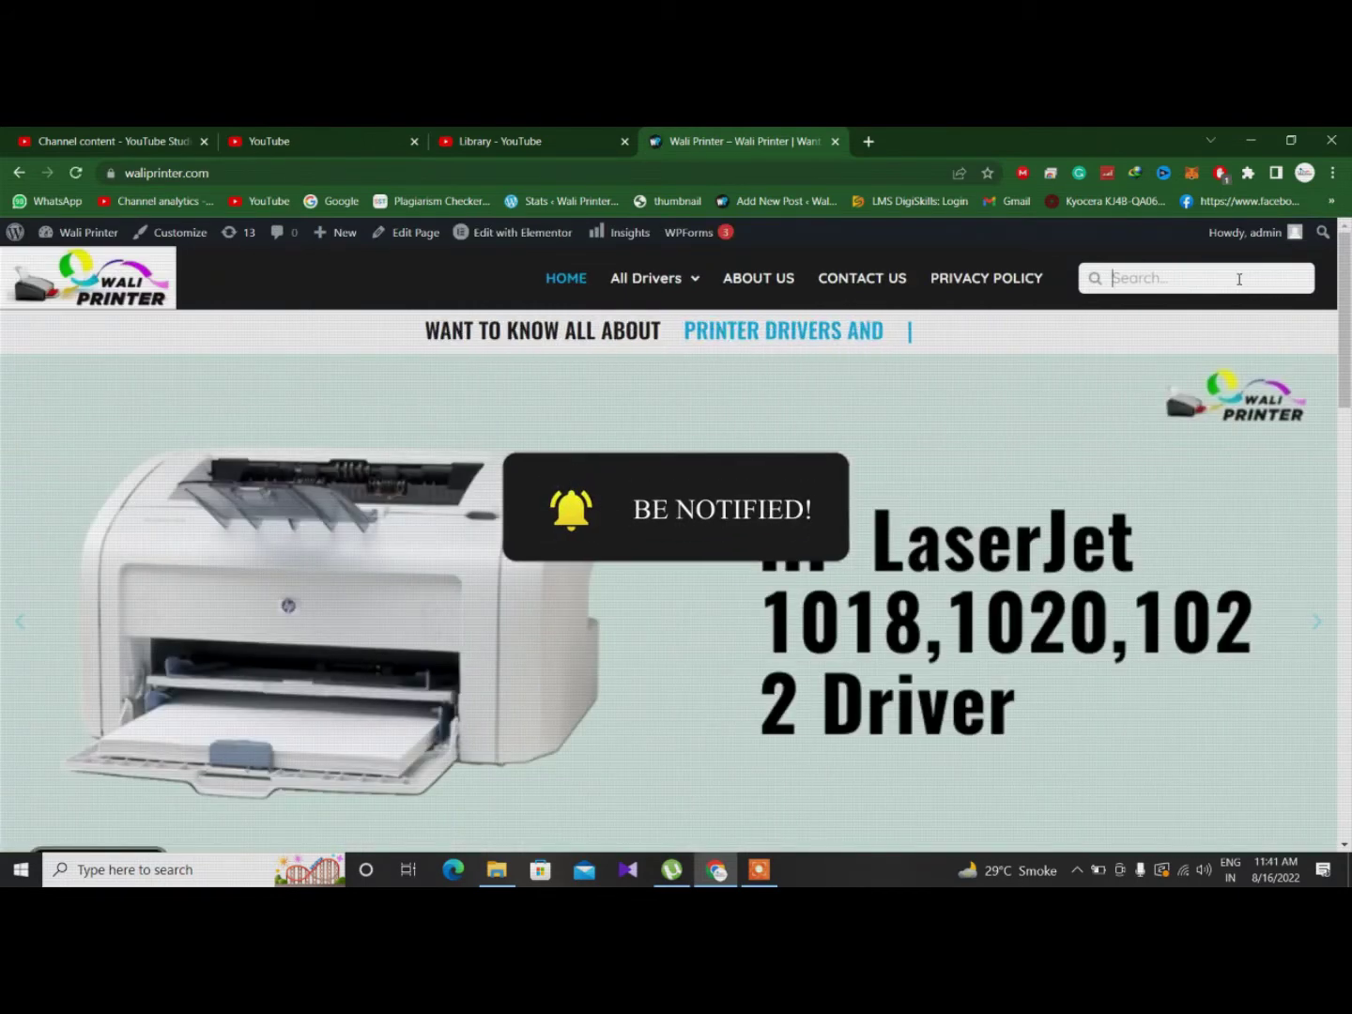
Search the site for "lbp 6030" and open the CANON LBP 6030 DRIVER post.
type("lbp 6")
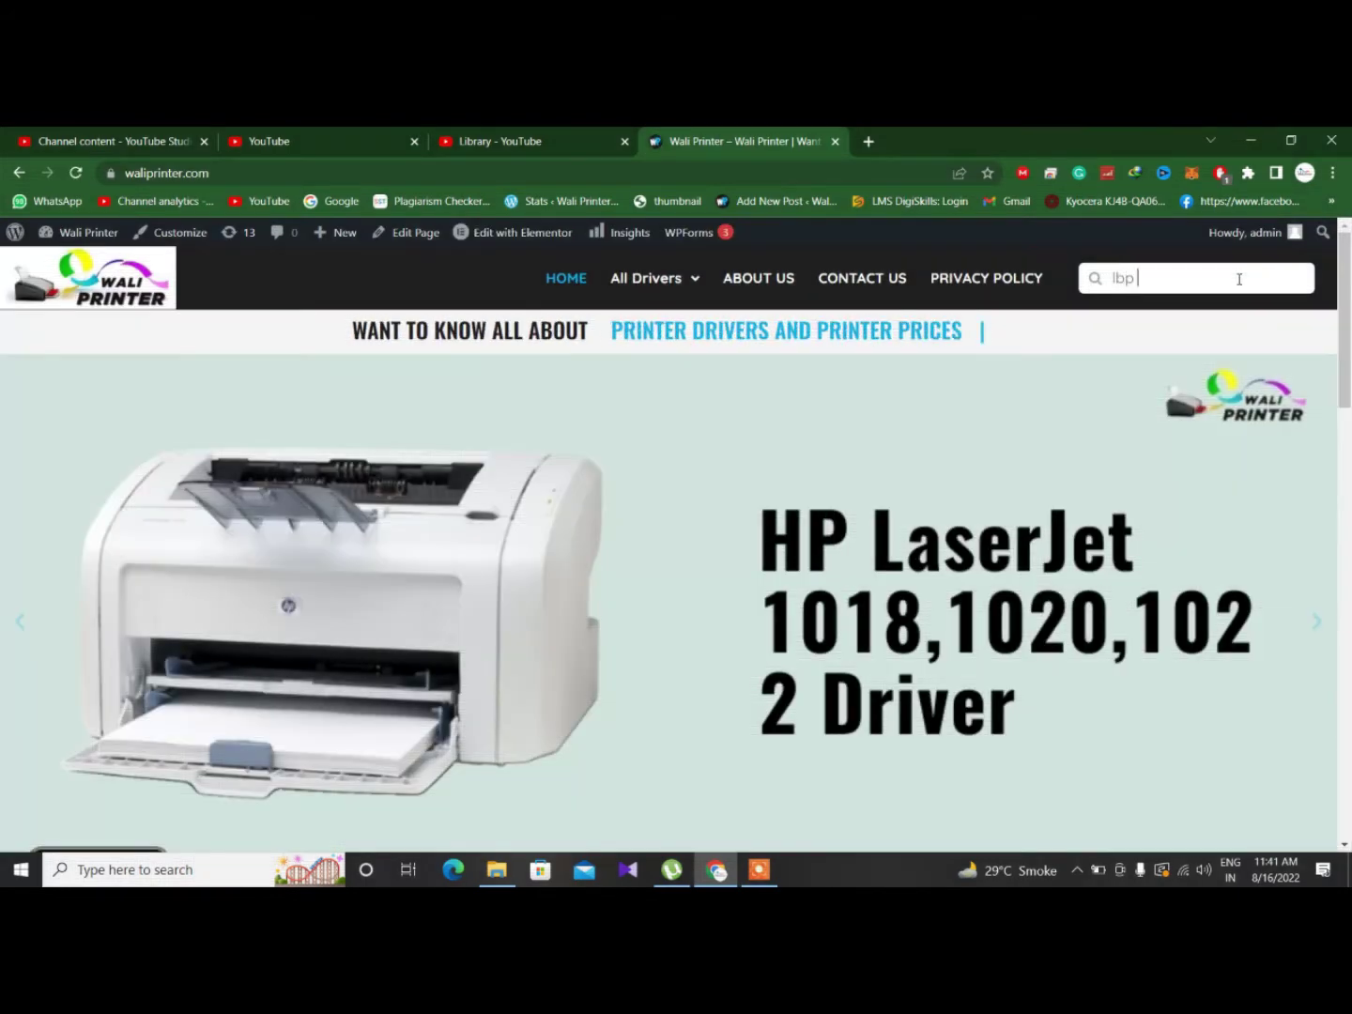
type("030")
key("Return")
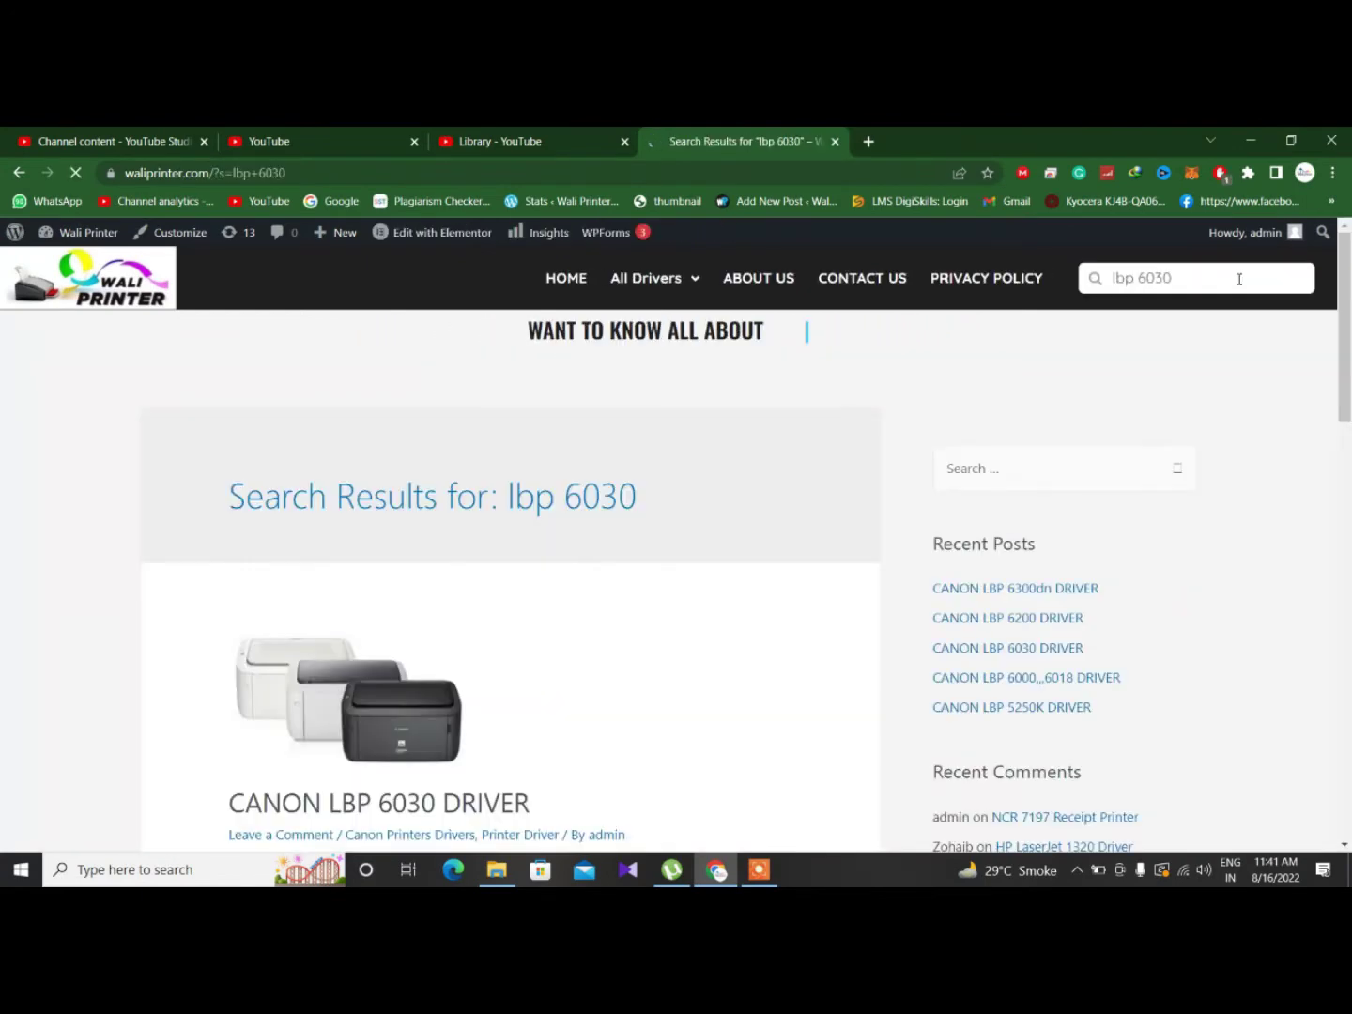
scroll(634, 519, "down", 3)
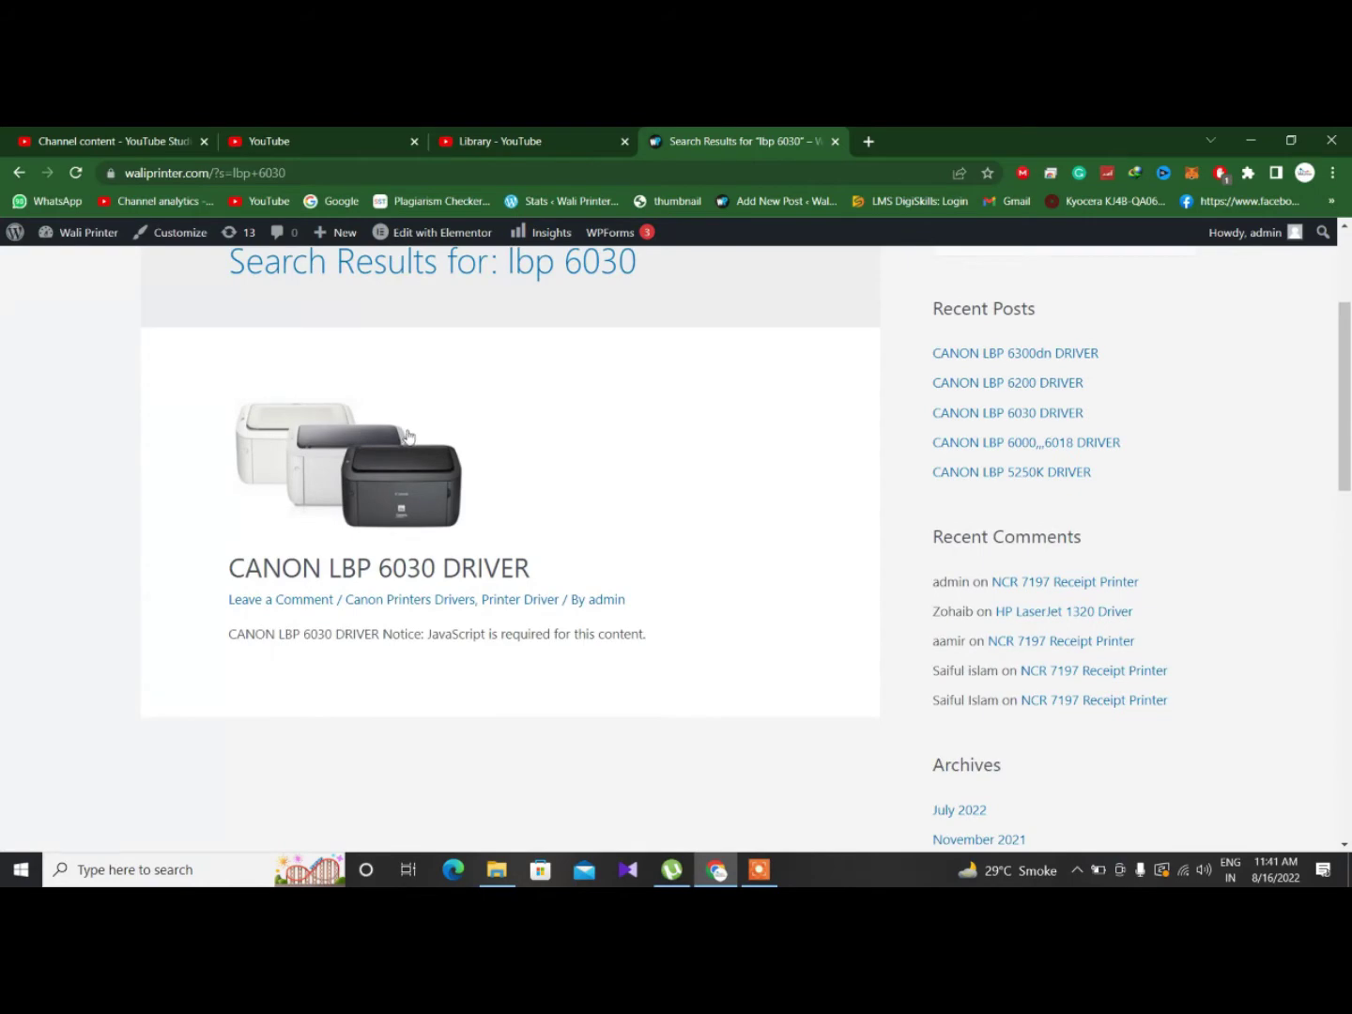
left_click(394, 532)
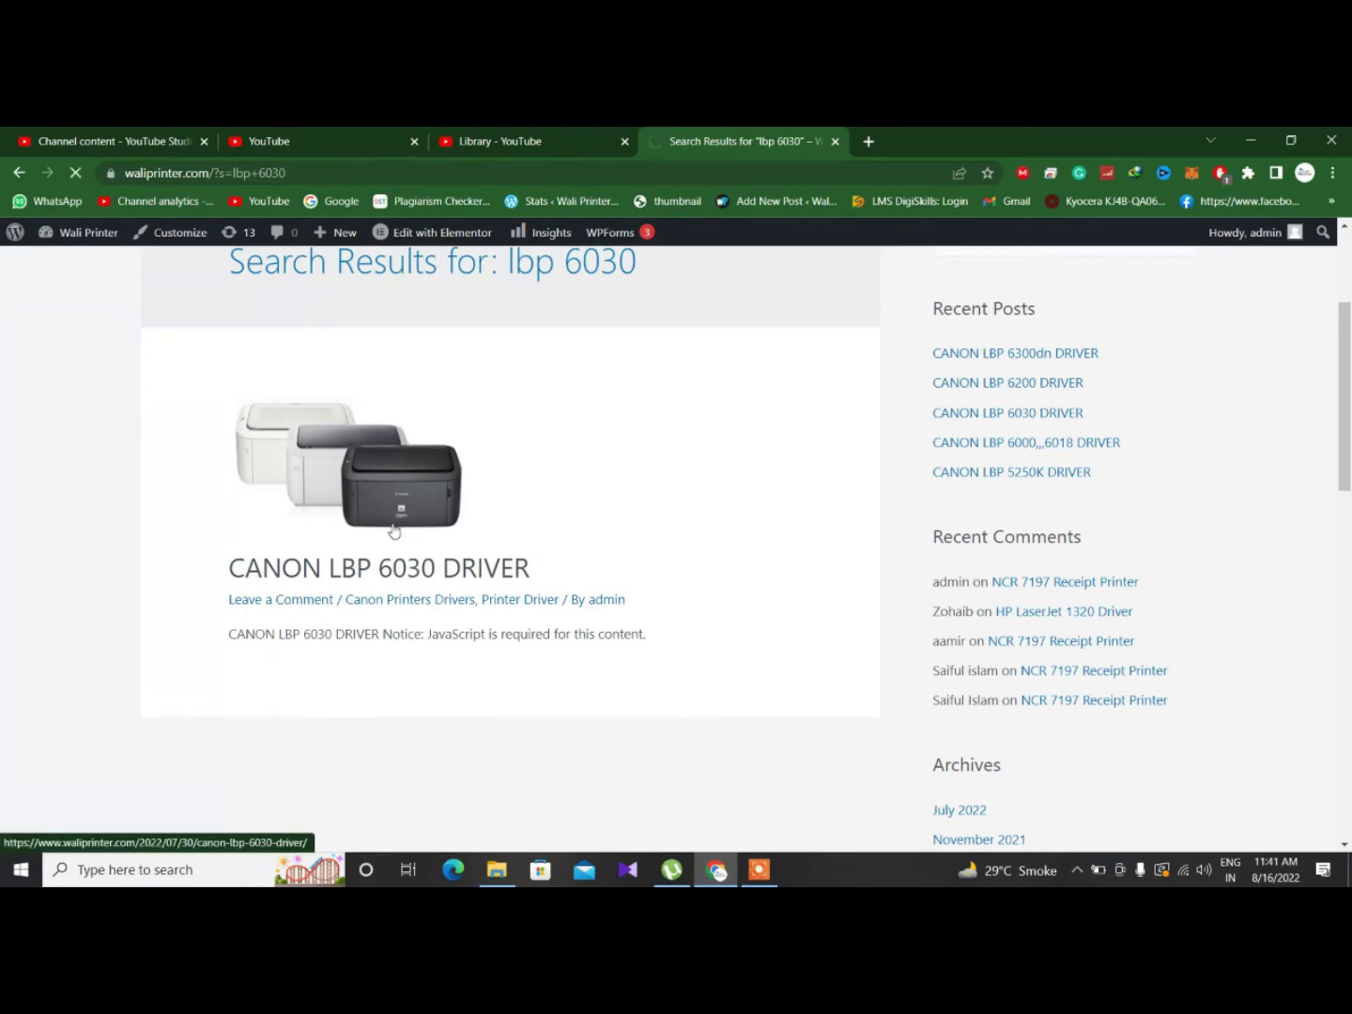
Download the driver archive canon lbp 6030.zip from the post and minimize the browser.
scroll(391, 521, "down", 10)
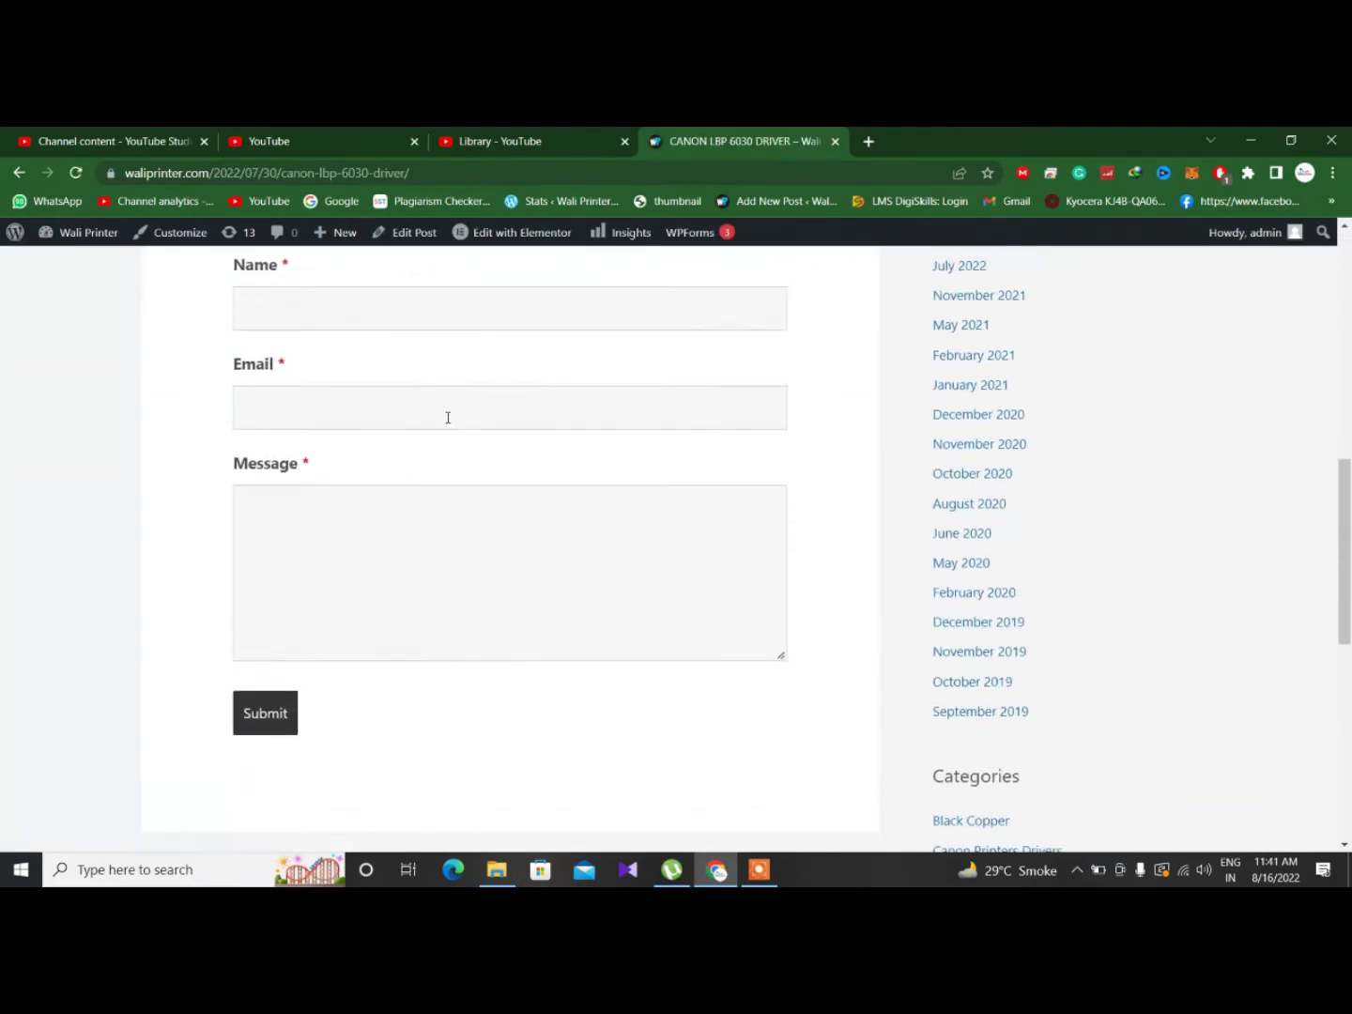
scroll(447, 455, "up", 2)
scroll(447, 456, "down", 2)
scroll(446, 455, "up", 2)
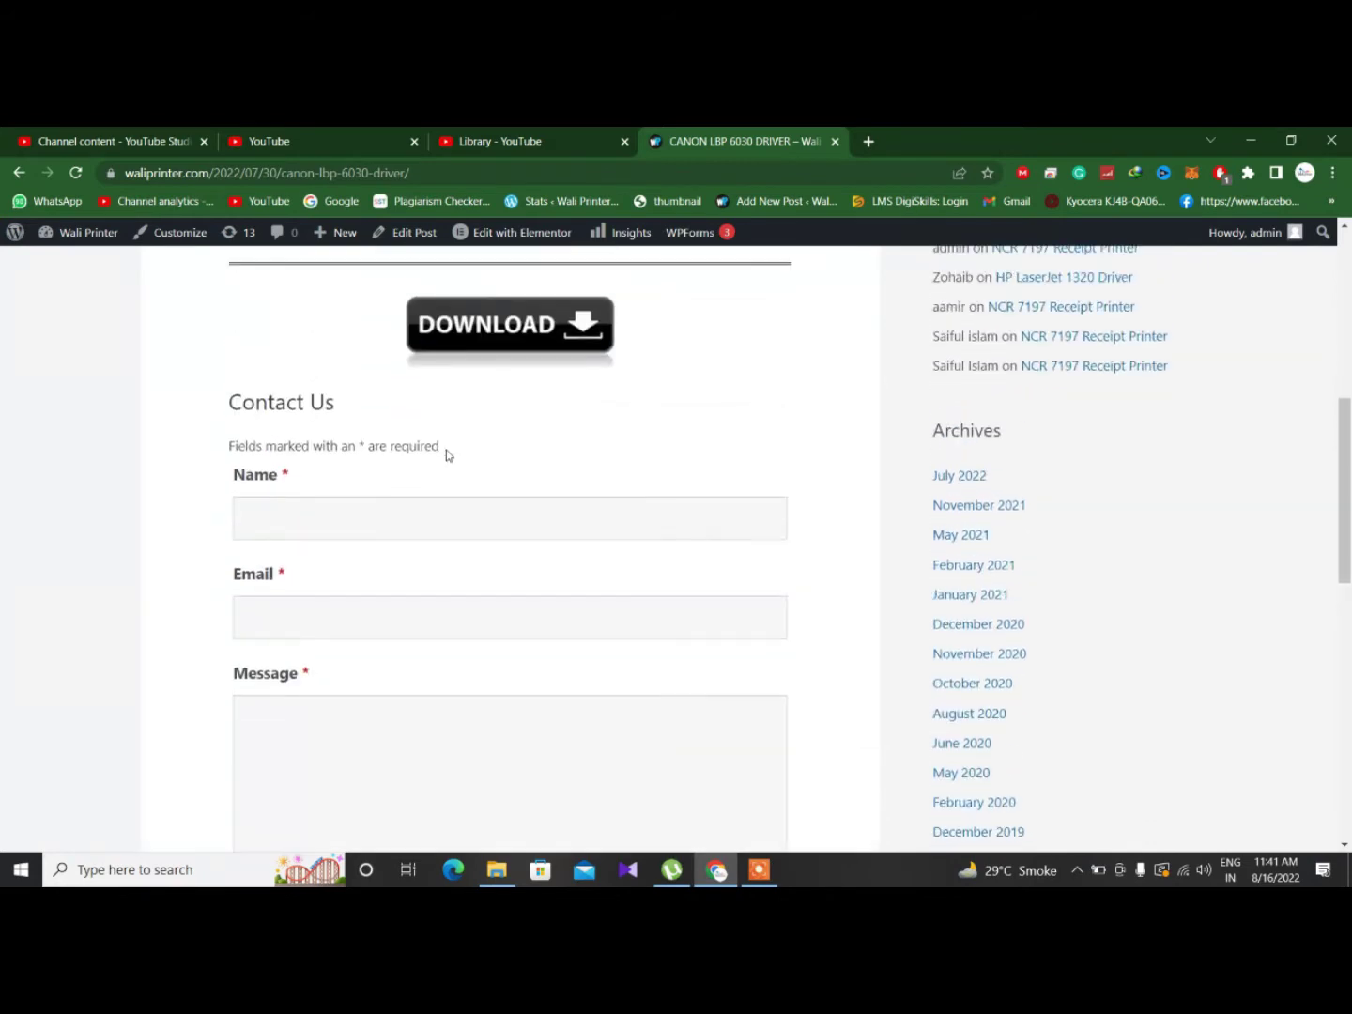
left_click(506, 344)
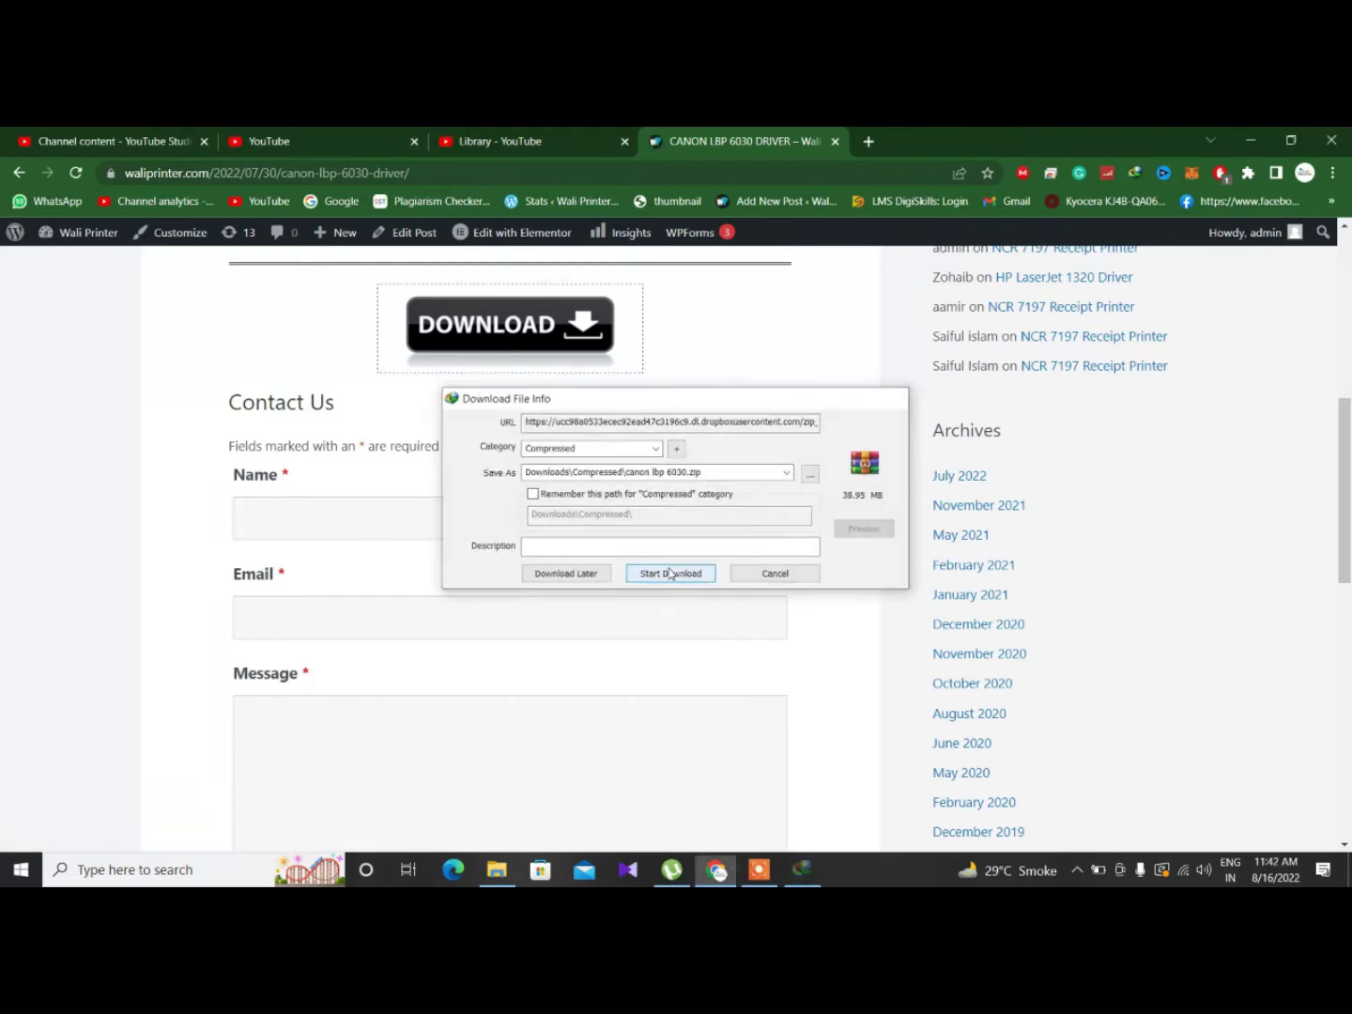
left_click(670, 573)
left_click(1250, 140)
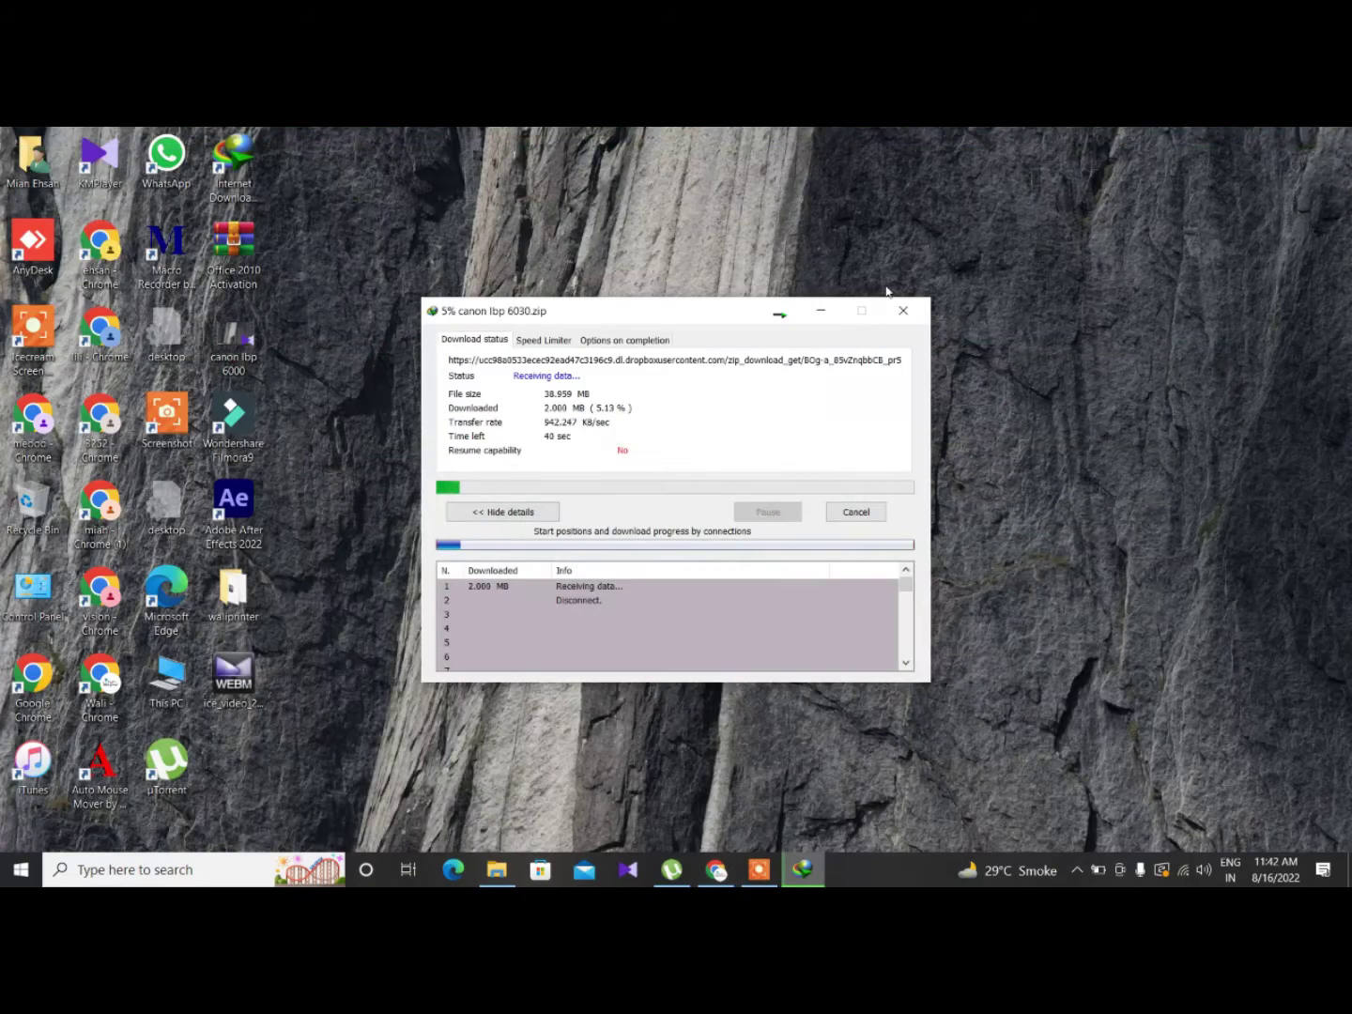
left_click_drag(712, 318, 1060, 192)
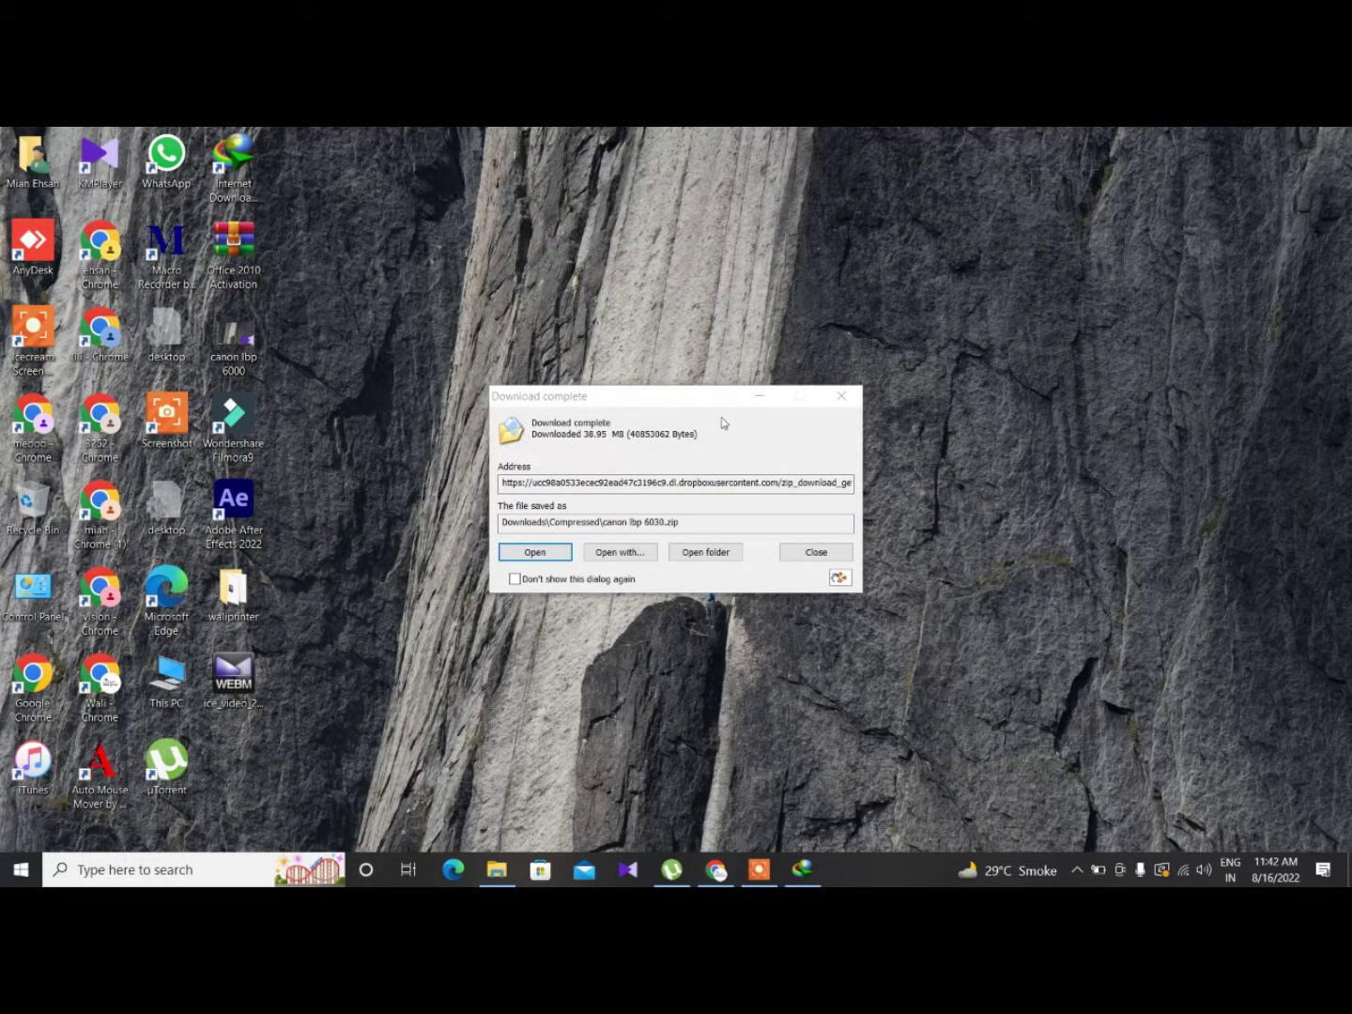
Show the downloaded archive in its folder and extract it to the default canon lbp 6030 folder, closing the archive window.
left_click(685, 553)
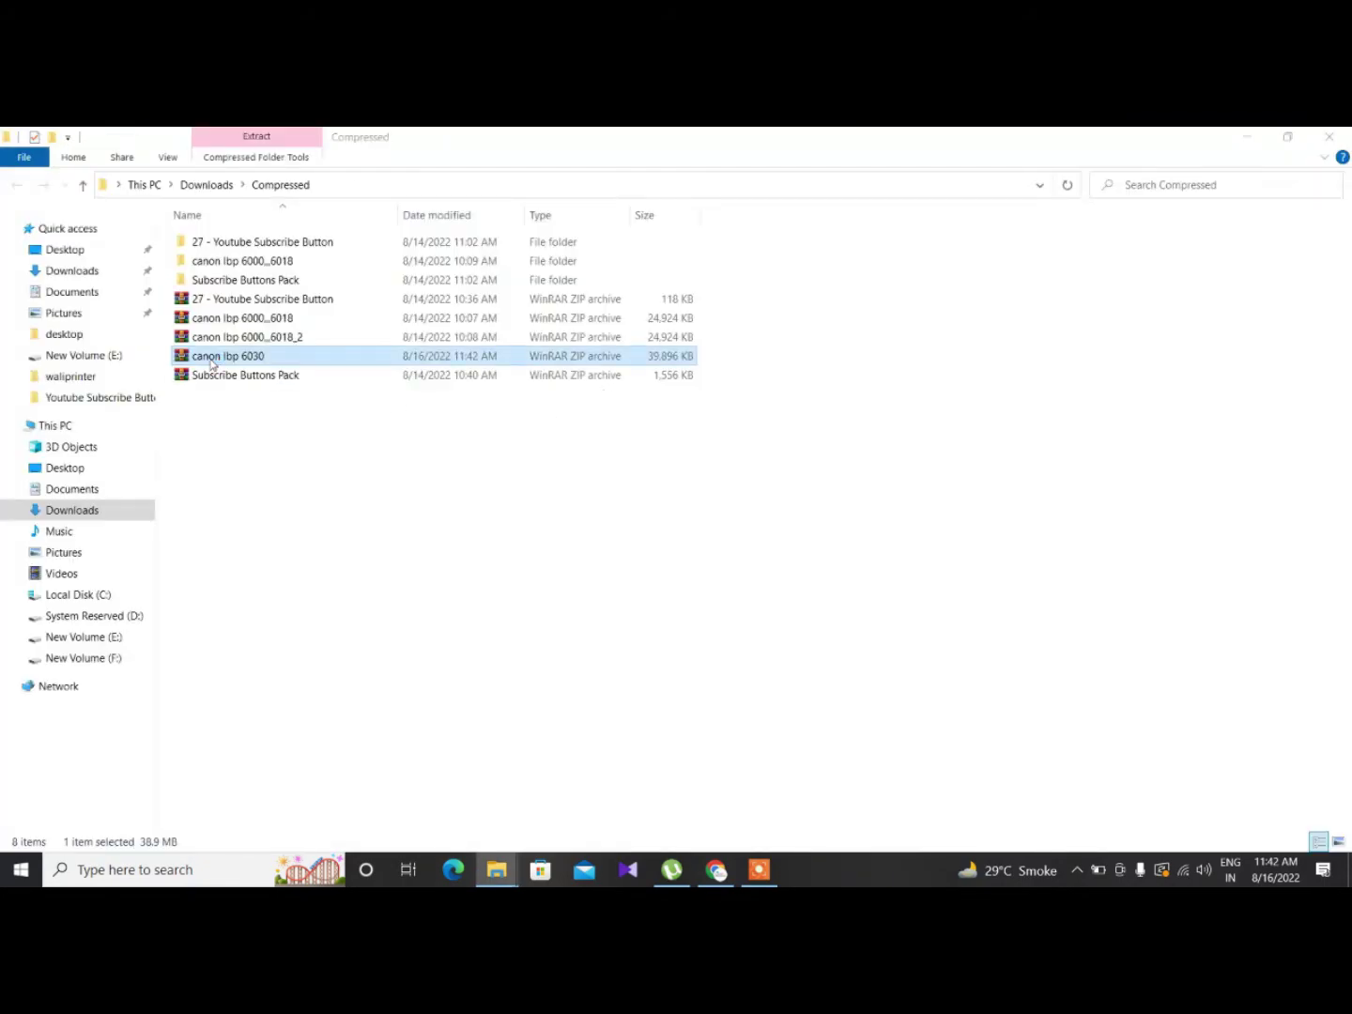
double_click(213, 358)
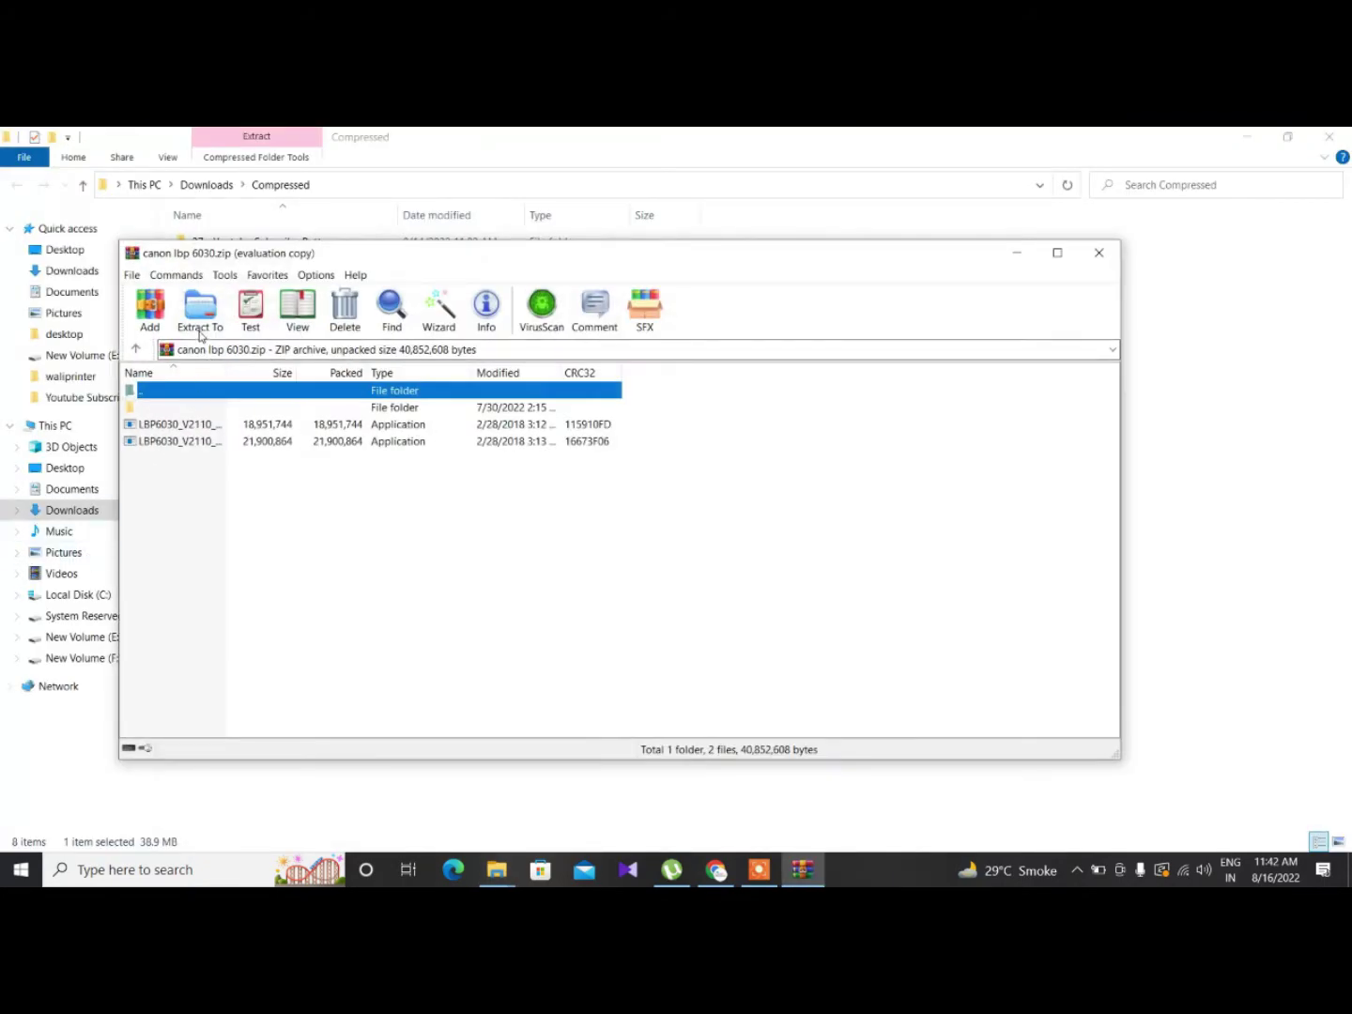
left_click(199, 329)
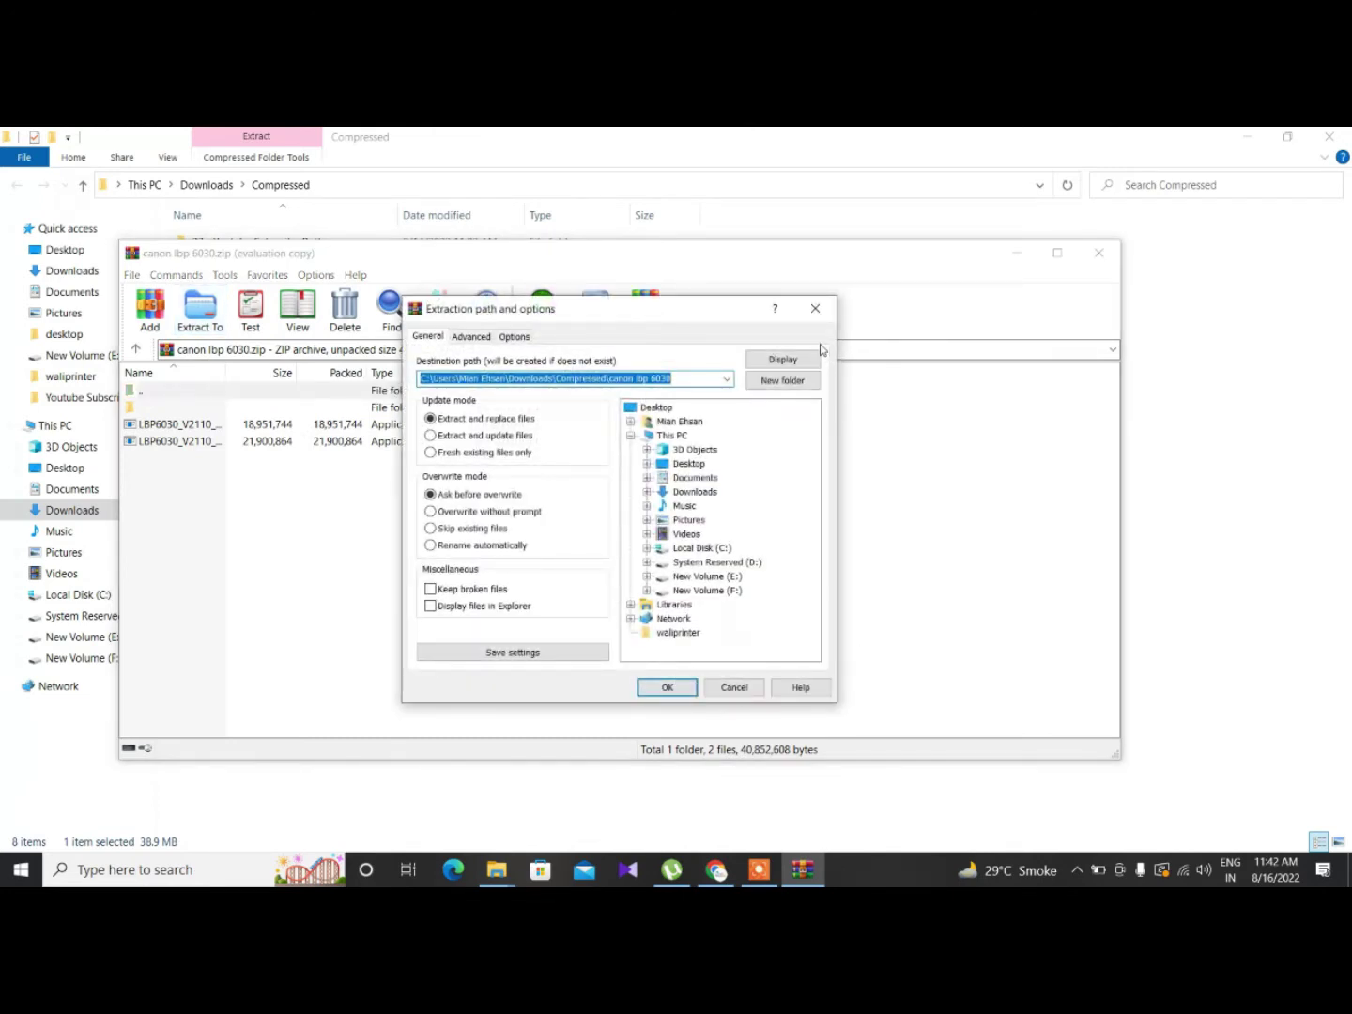
left_click(680, 688)
left_click(1098, 253)
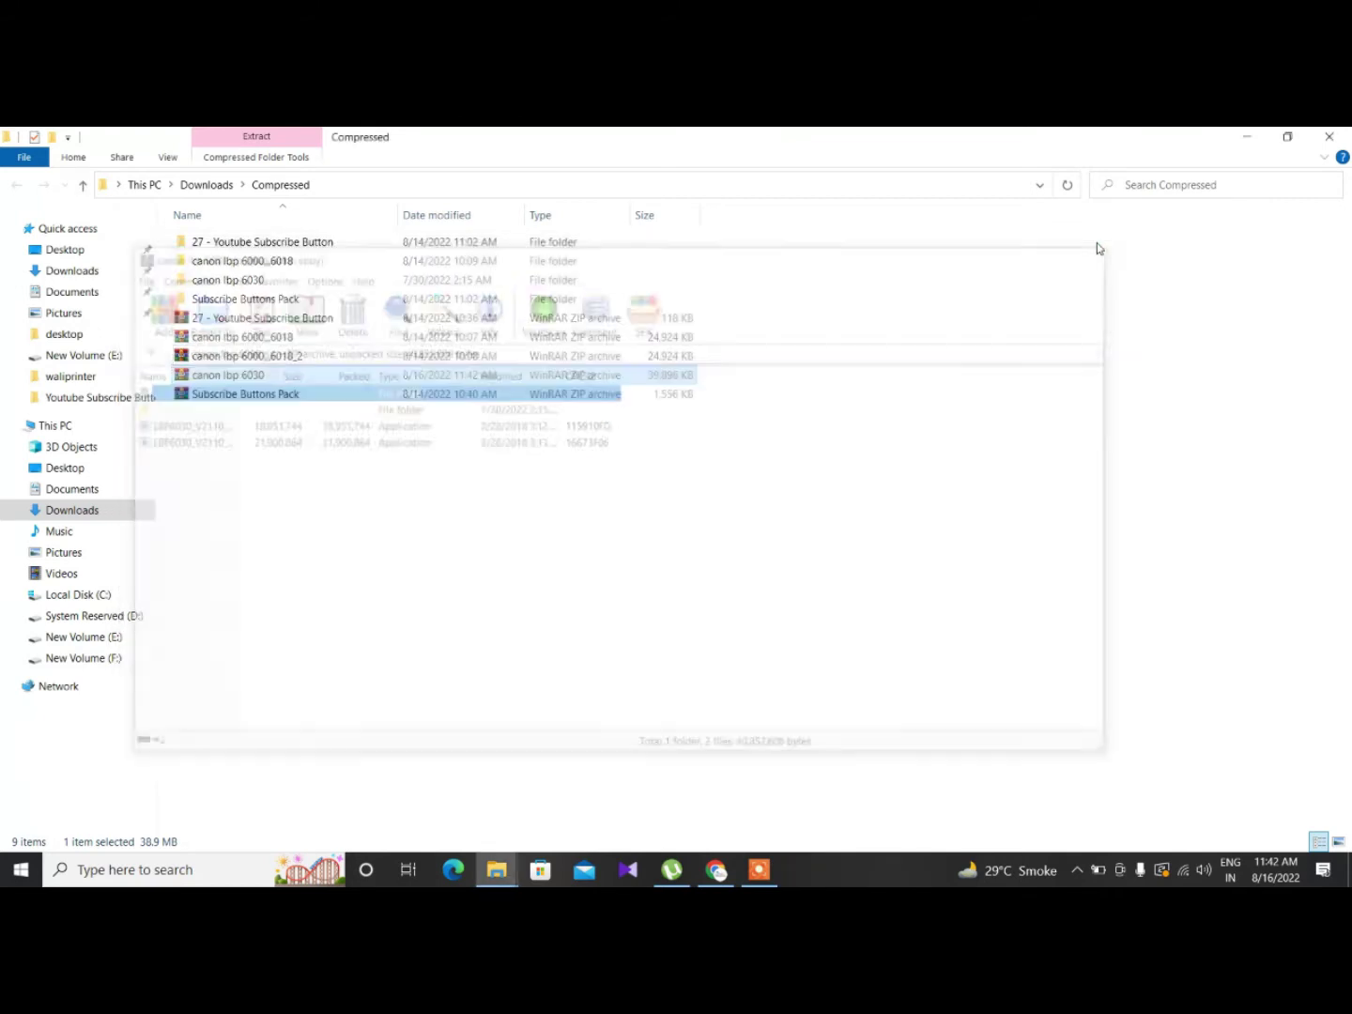
Unzip the 64-bit package LBP6030_V2110_W64_uk_EN_1 from the canon lbp 6030 folder and open the resulting folder.
double_click(225, 281)
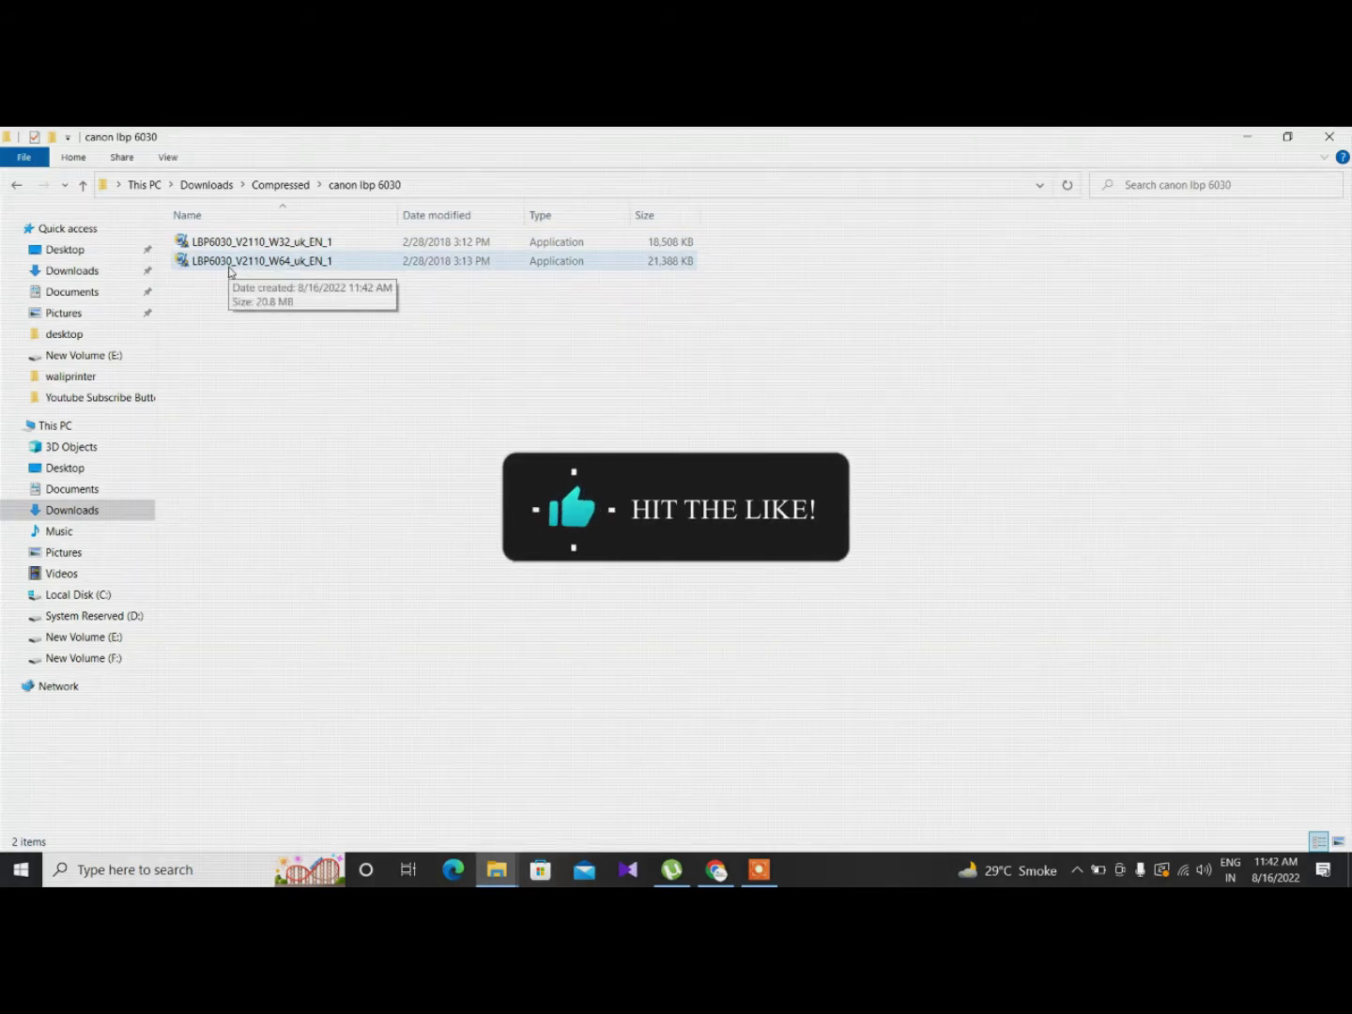
double_click(229, 261)
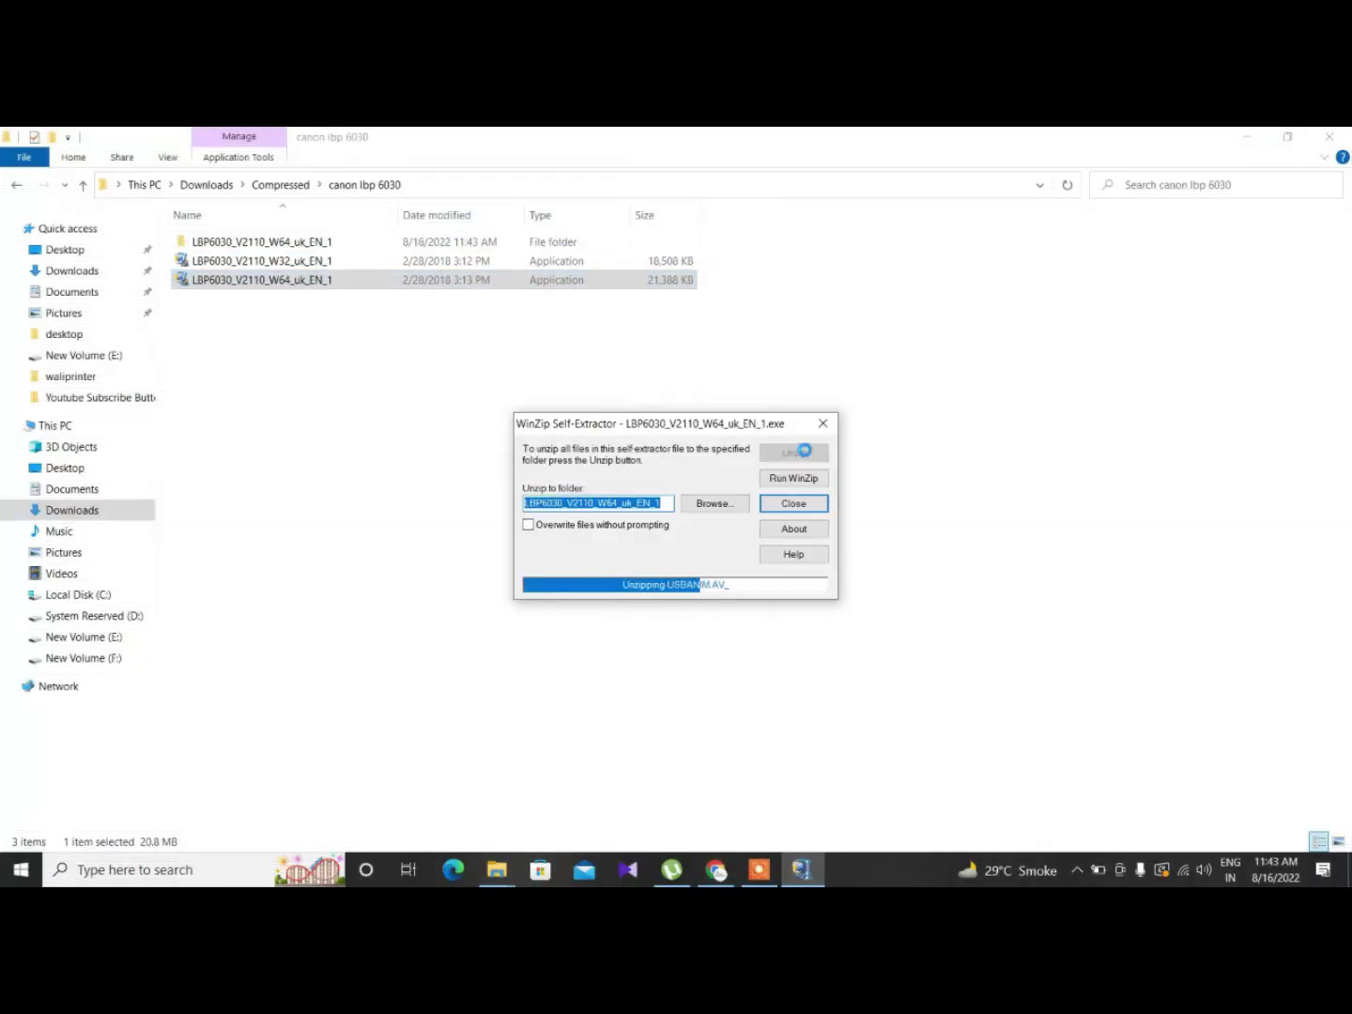
double_click(209, 242)
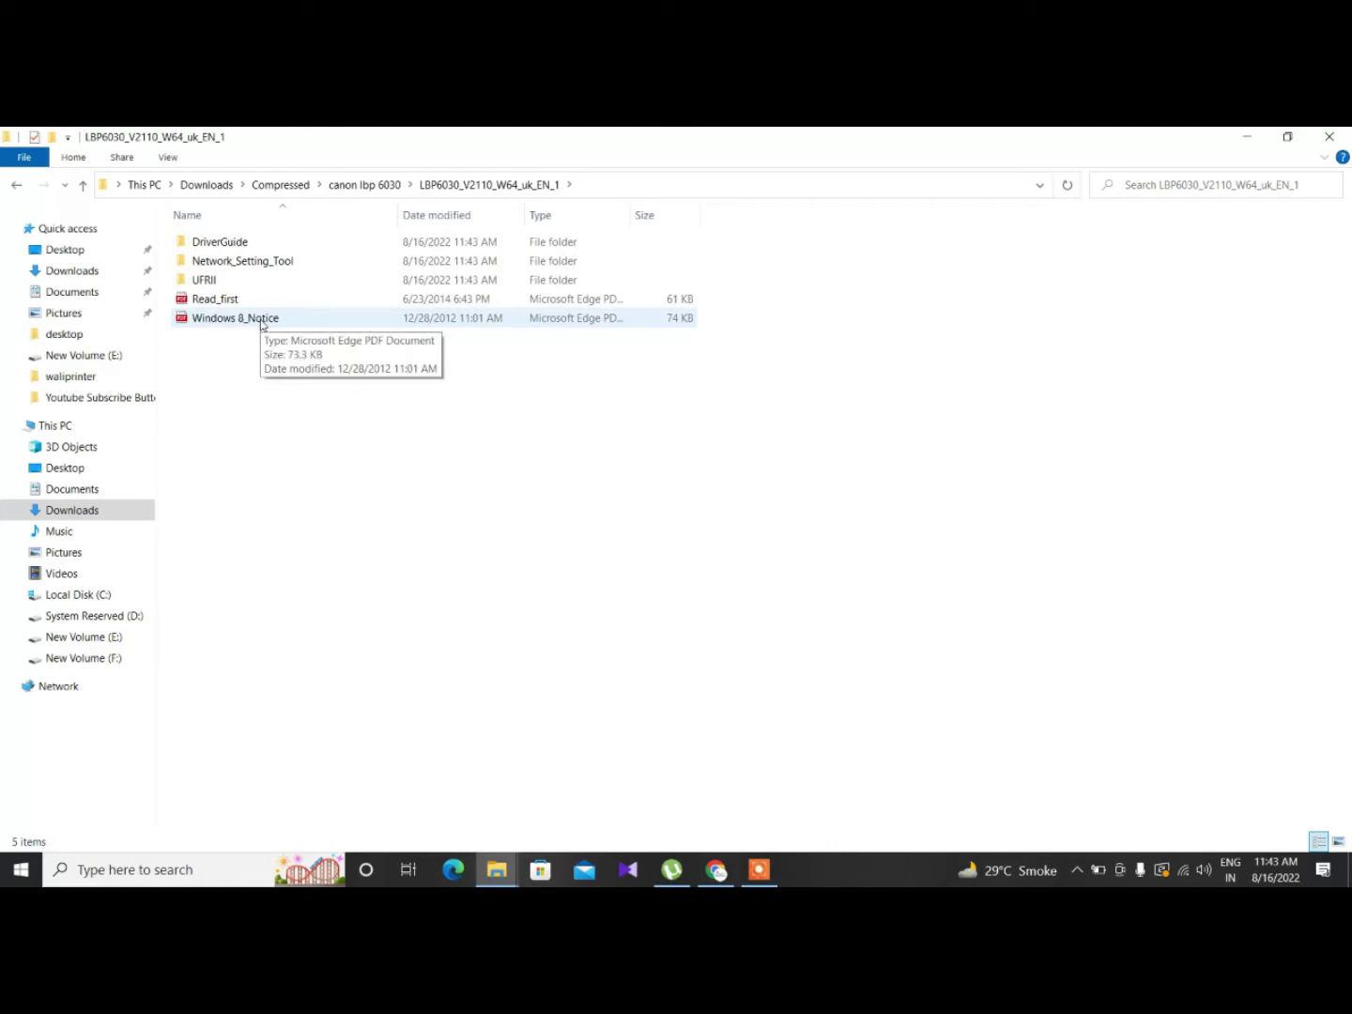
Run CNAN1STK from the Network_Setting_Tool folder and choose Wireless LAN Connection as the connection type.
double_click(218, 268)
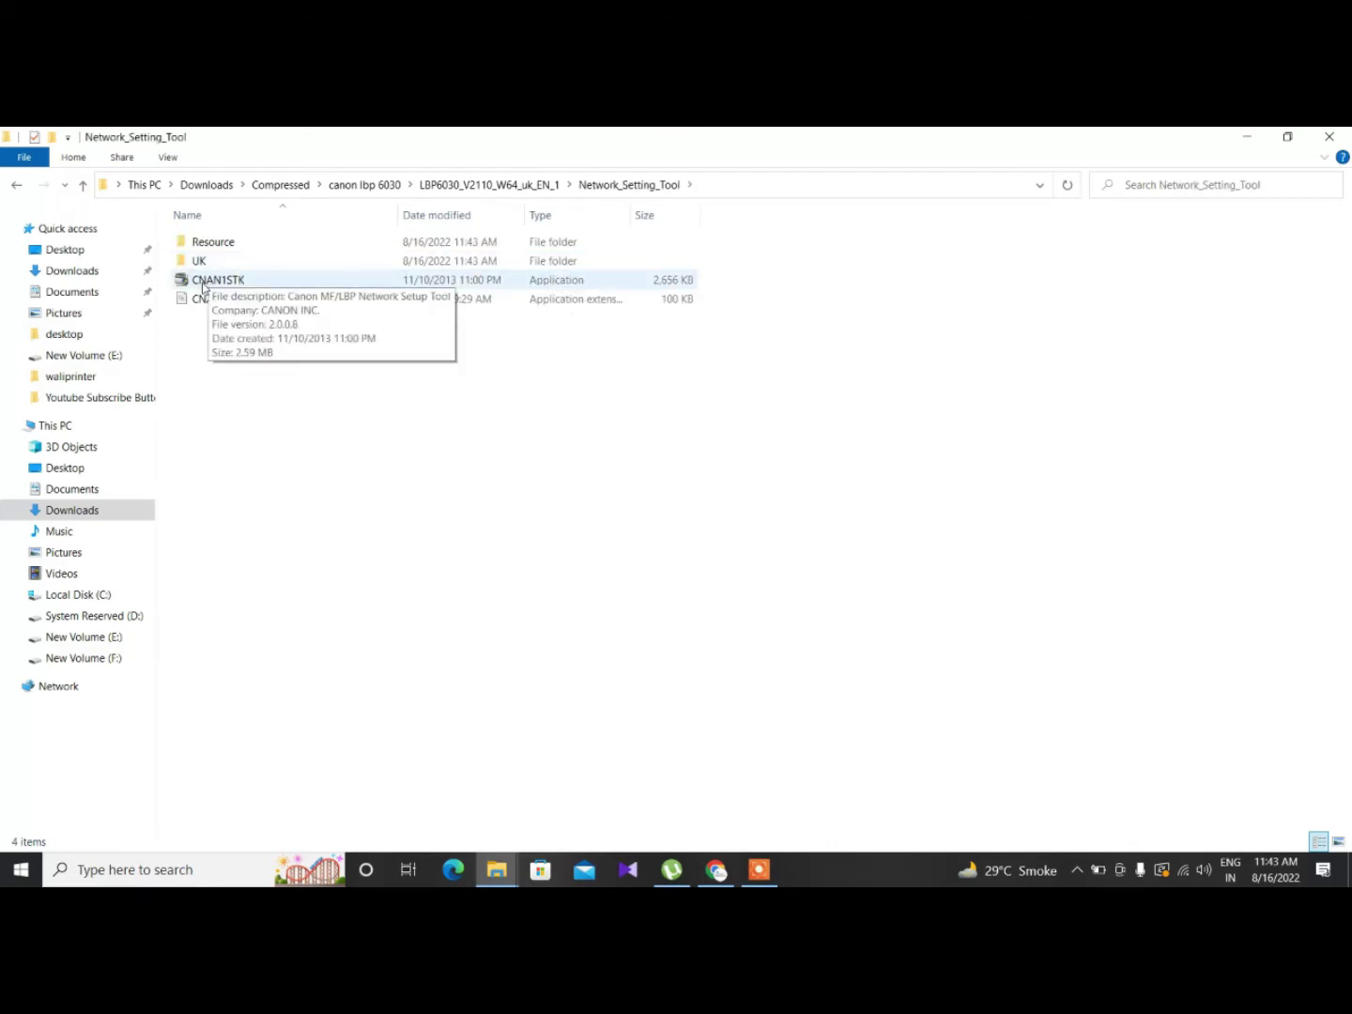
double_click(204, 282)
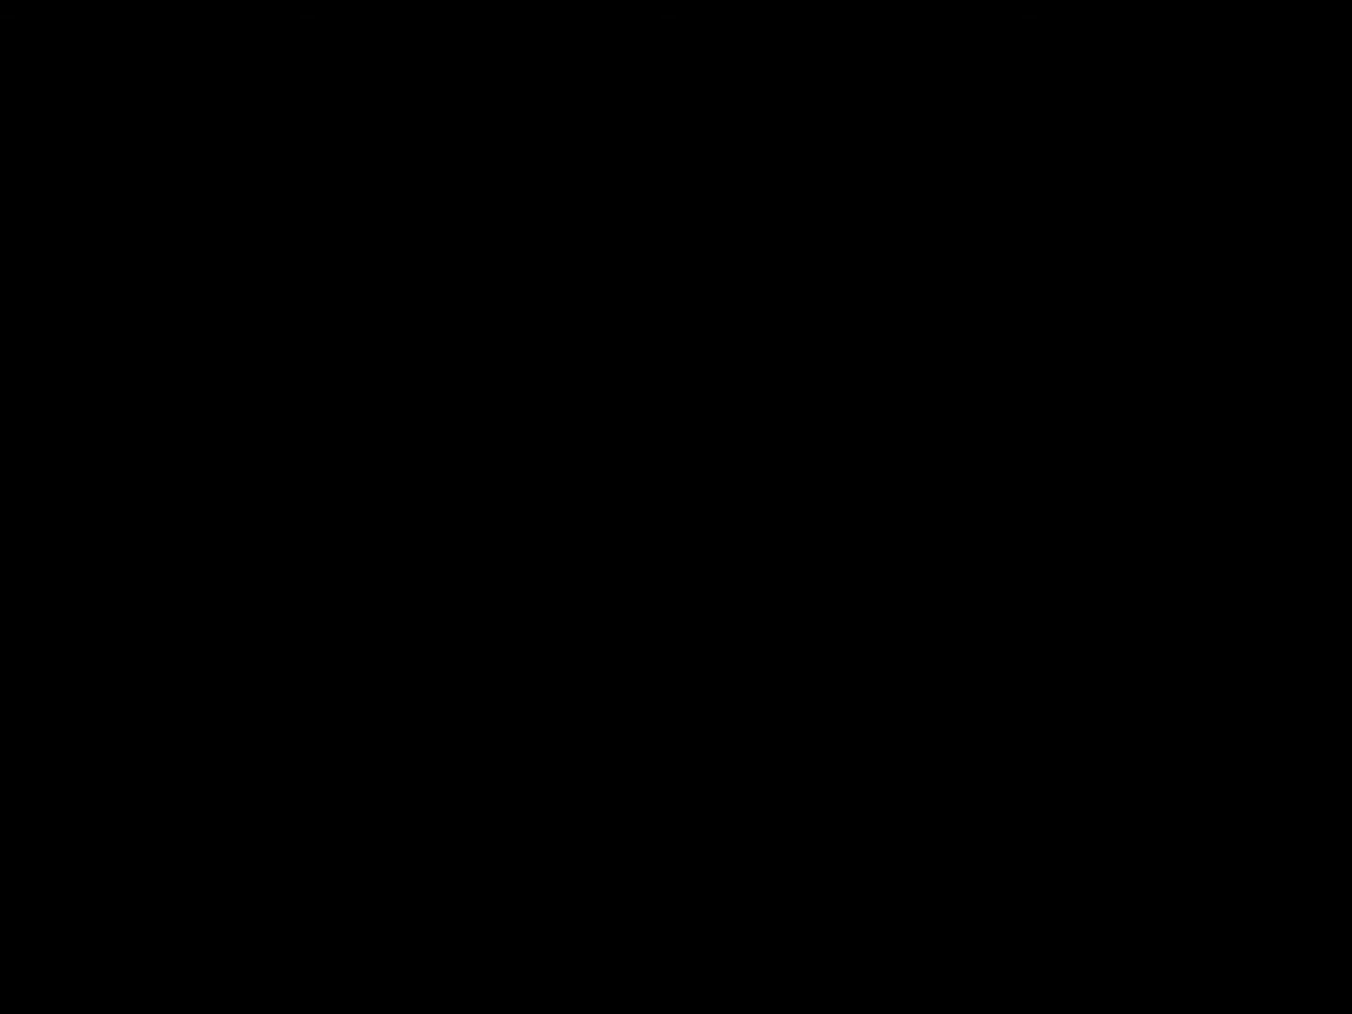
left_click(590, 625)
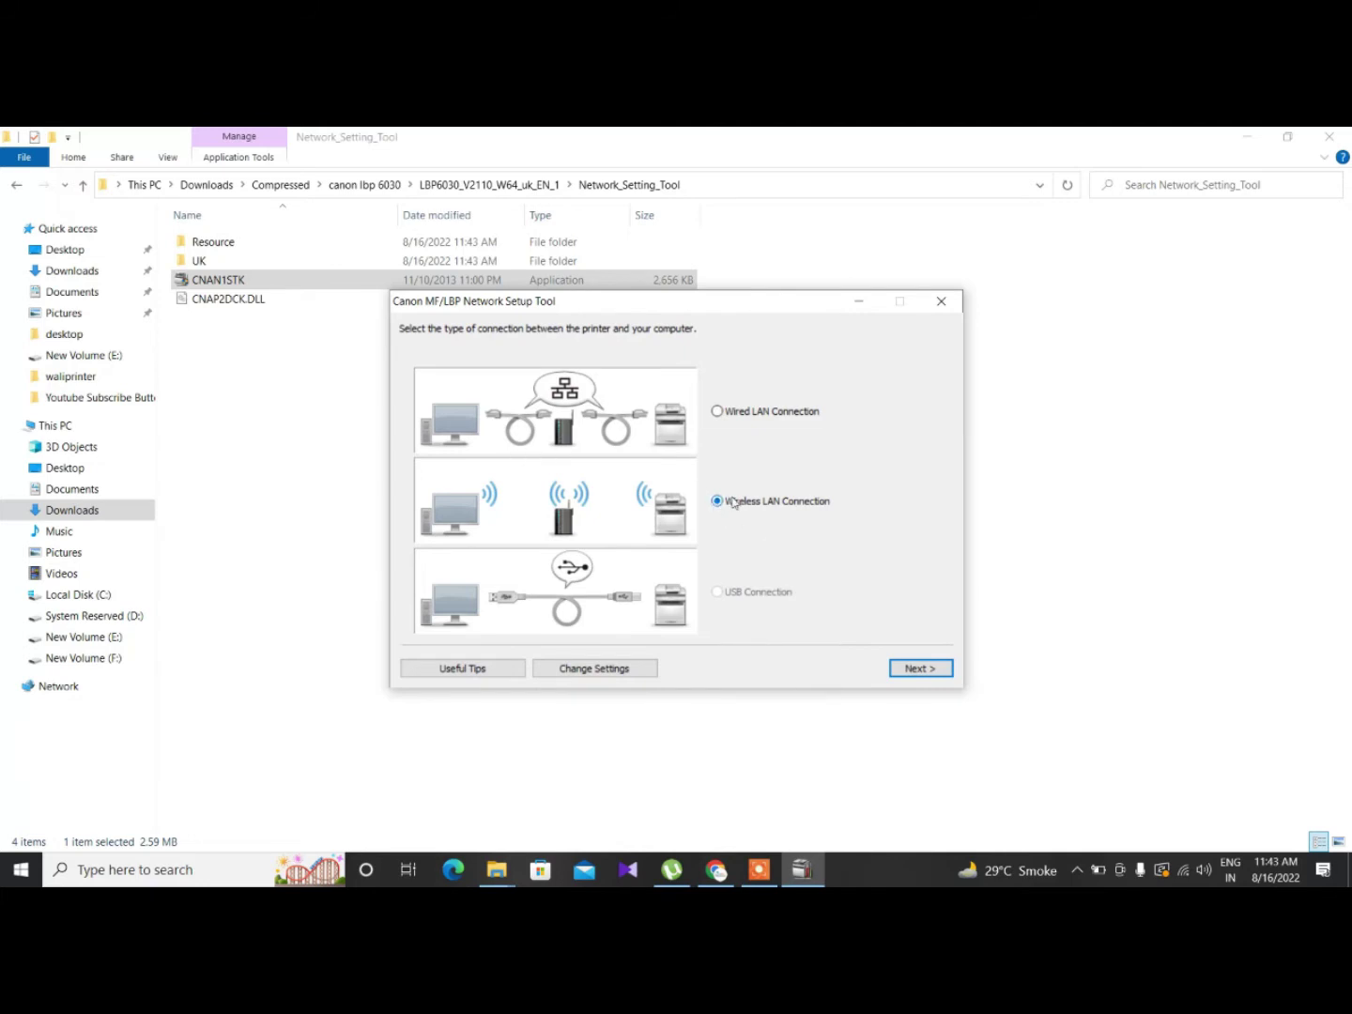
left_click(901, 673)
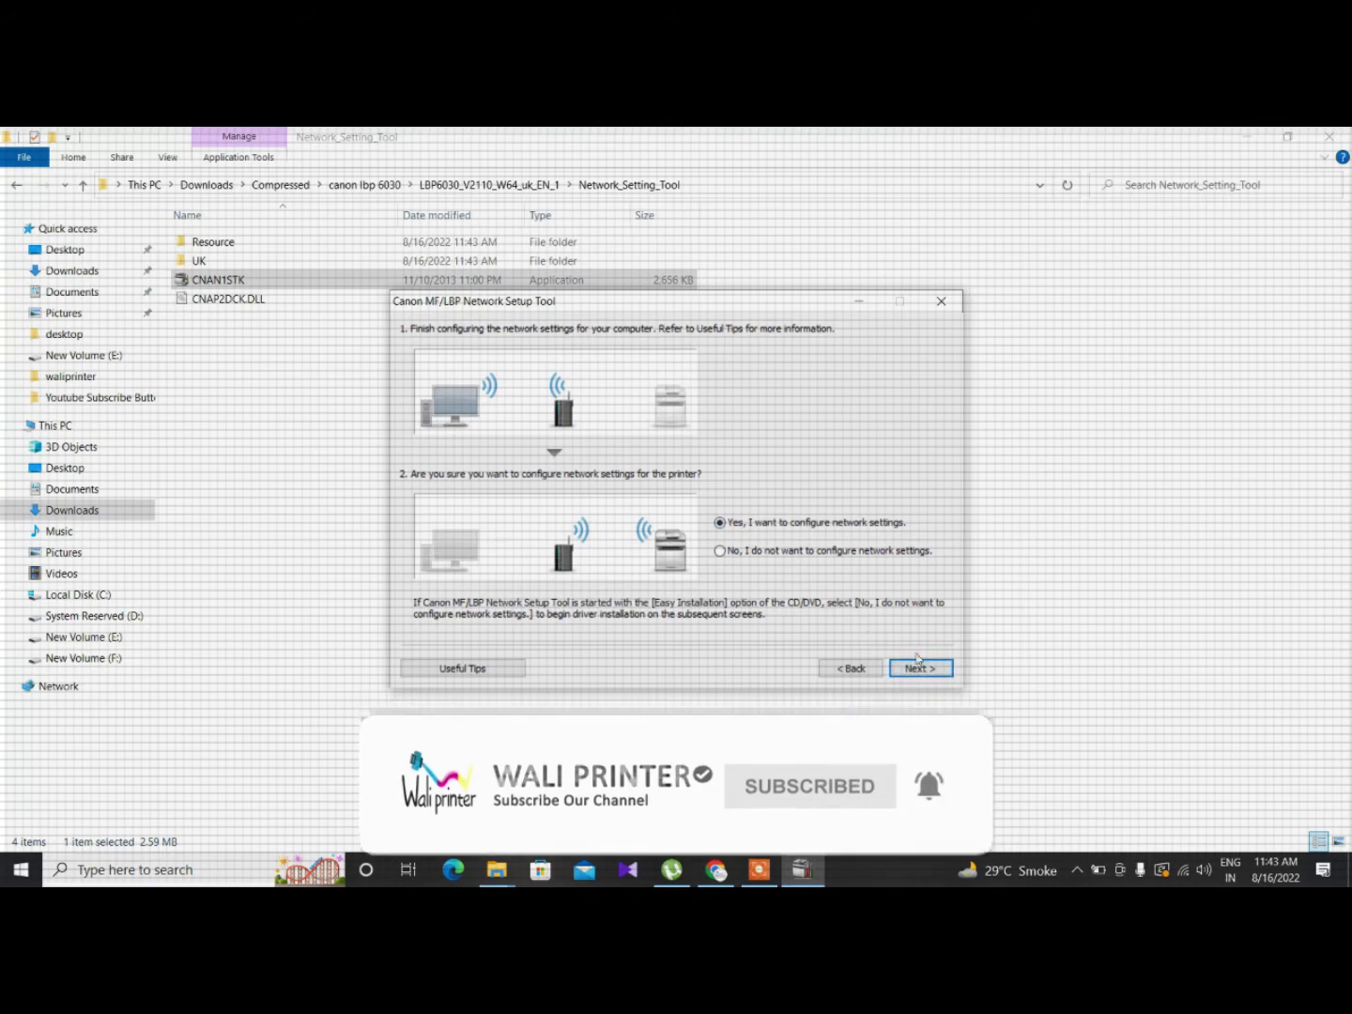
Choose to configure the printer's network settings with Easy Setup for a wireless access point without a WPS button.
left_click(918, 668)
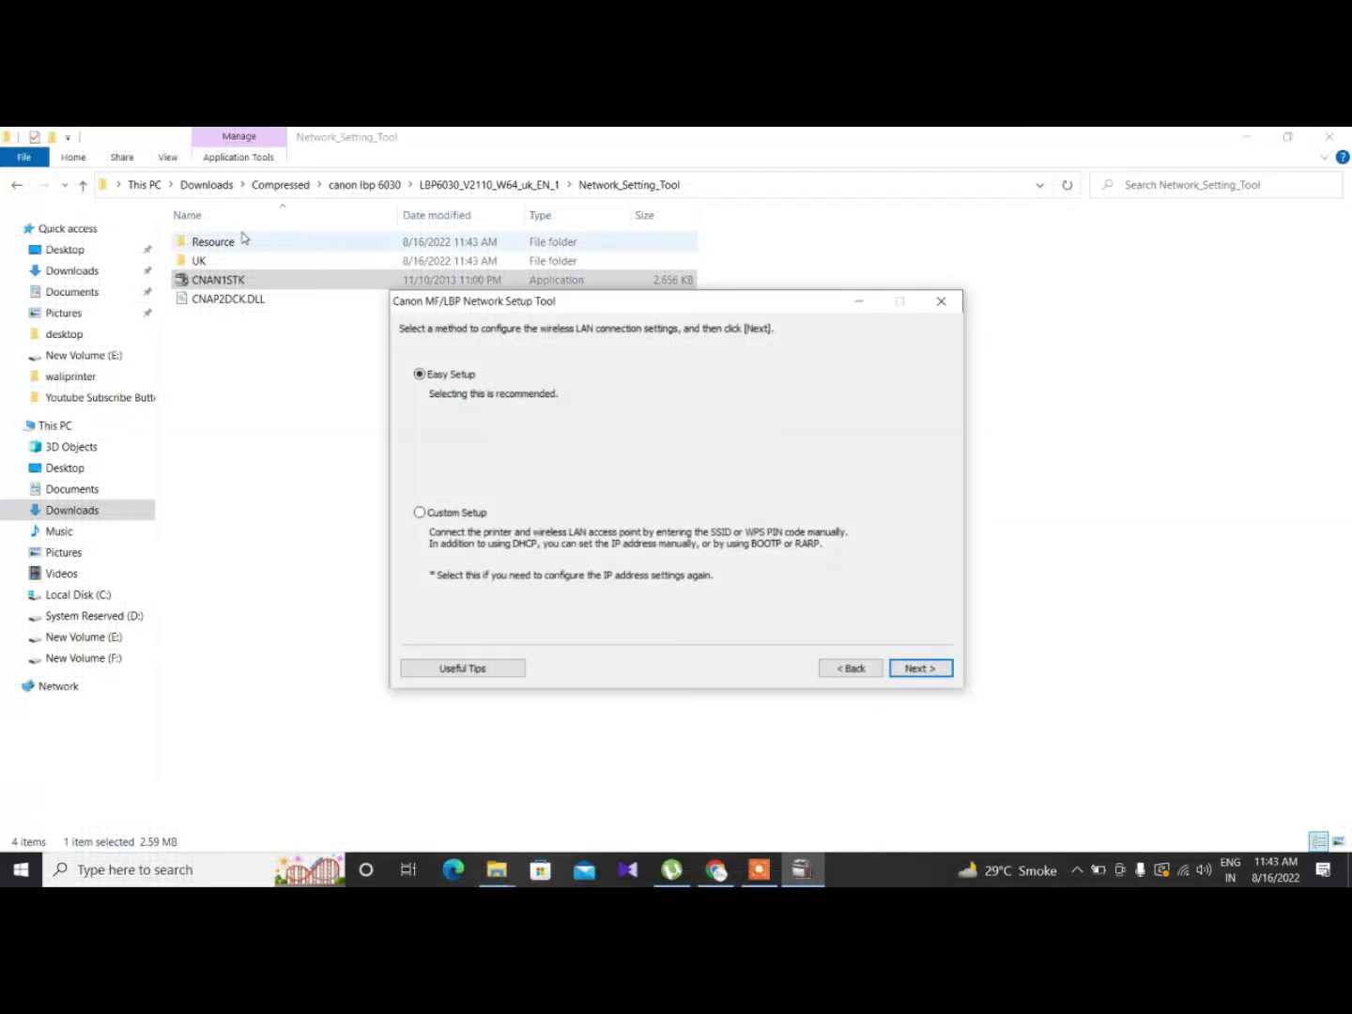
left_click(918, 668)
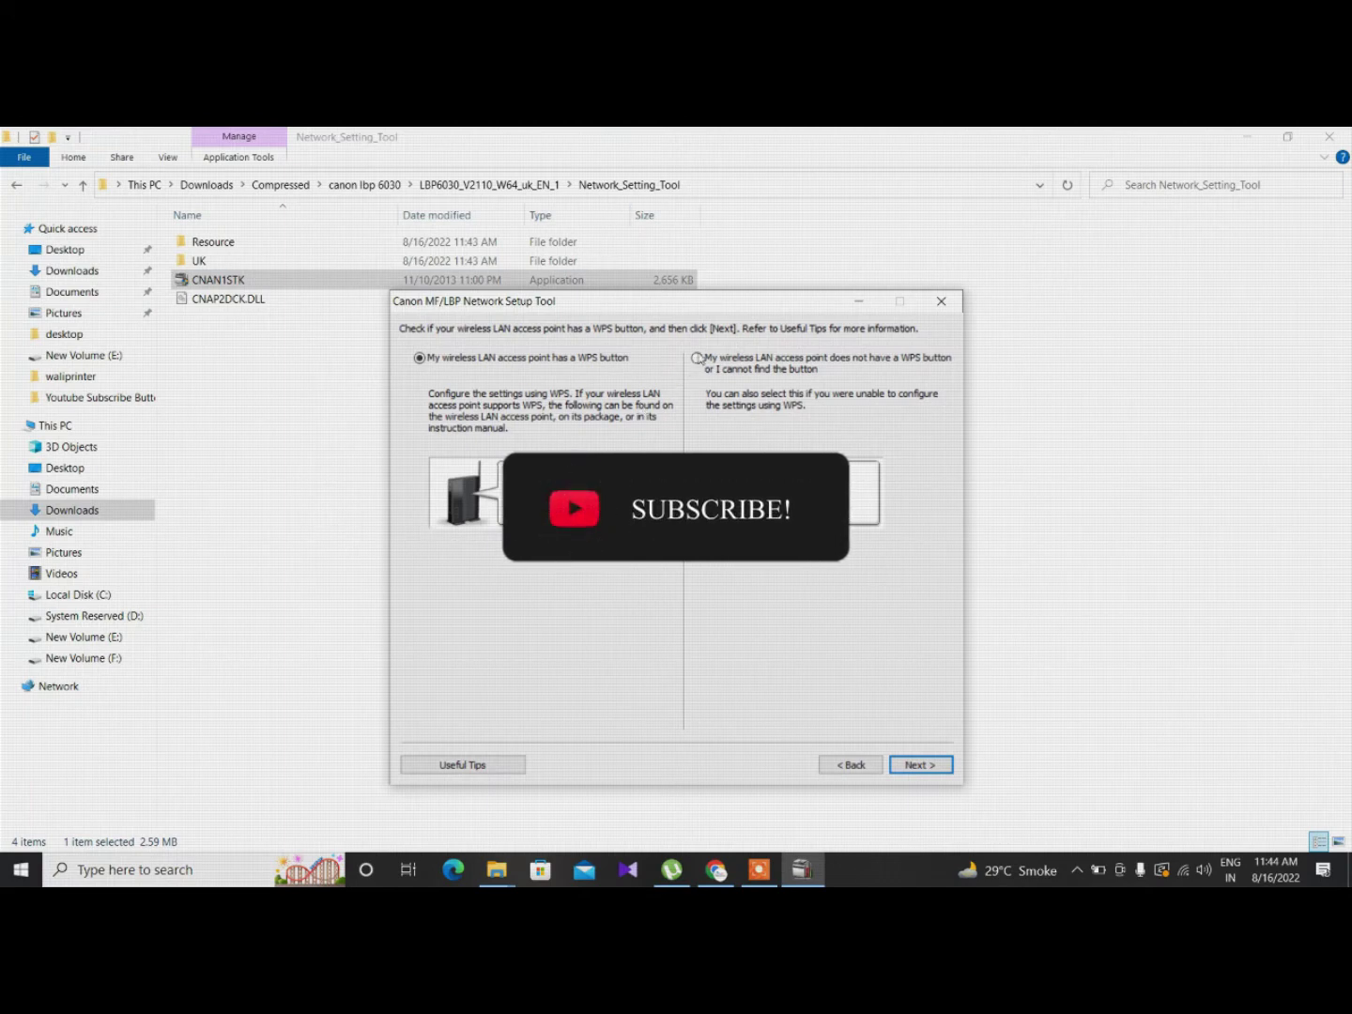
left_click(697, 358)
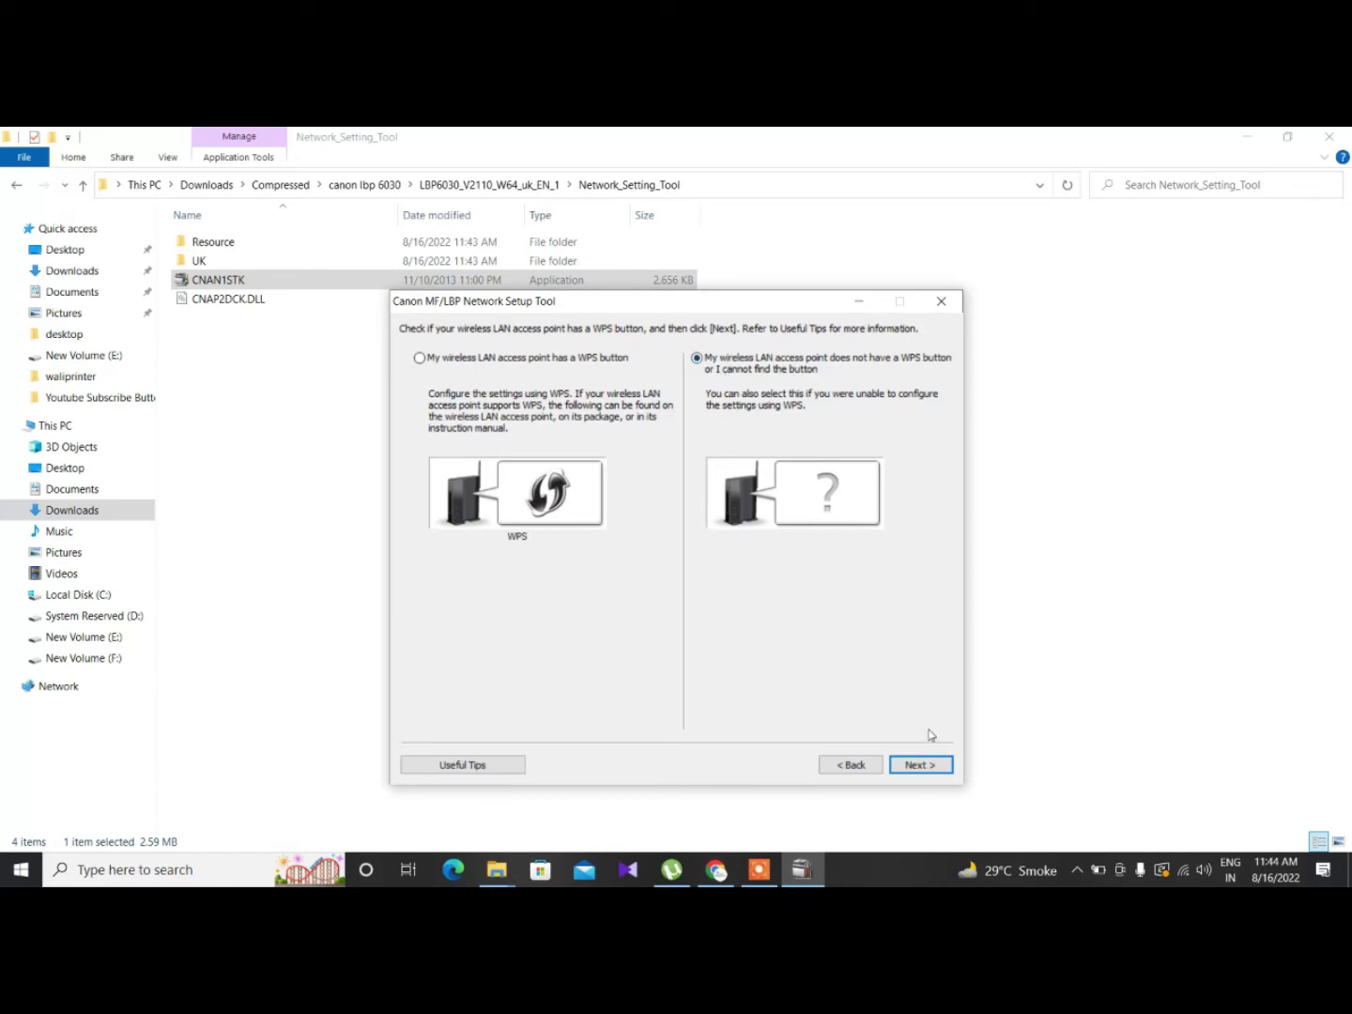
left_click(920, 764)
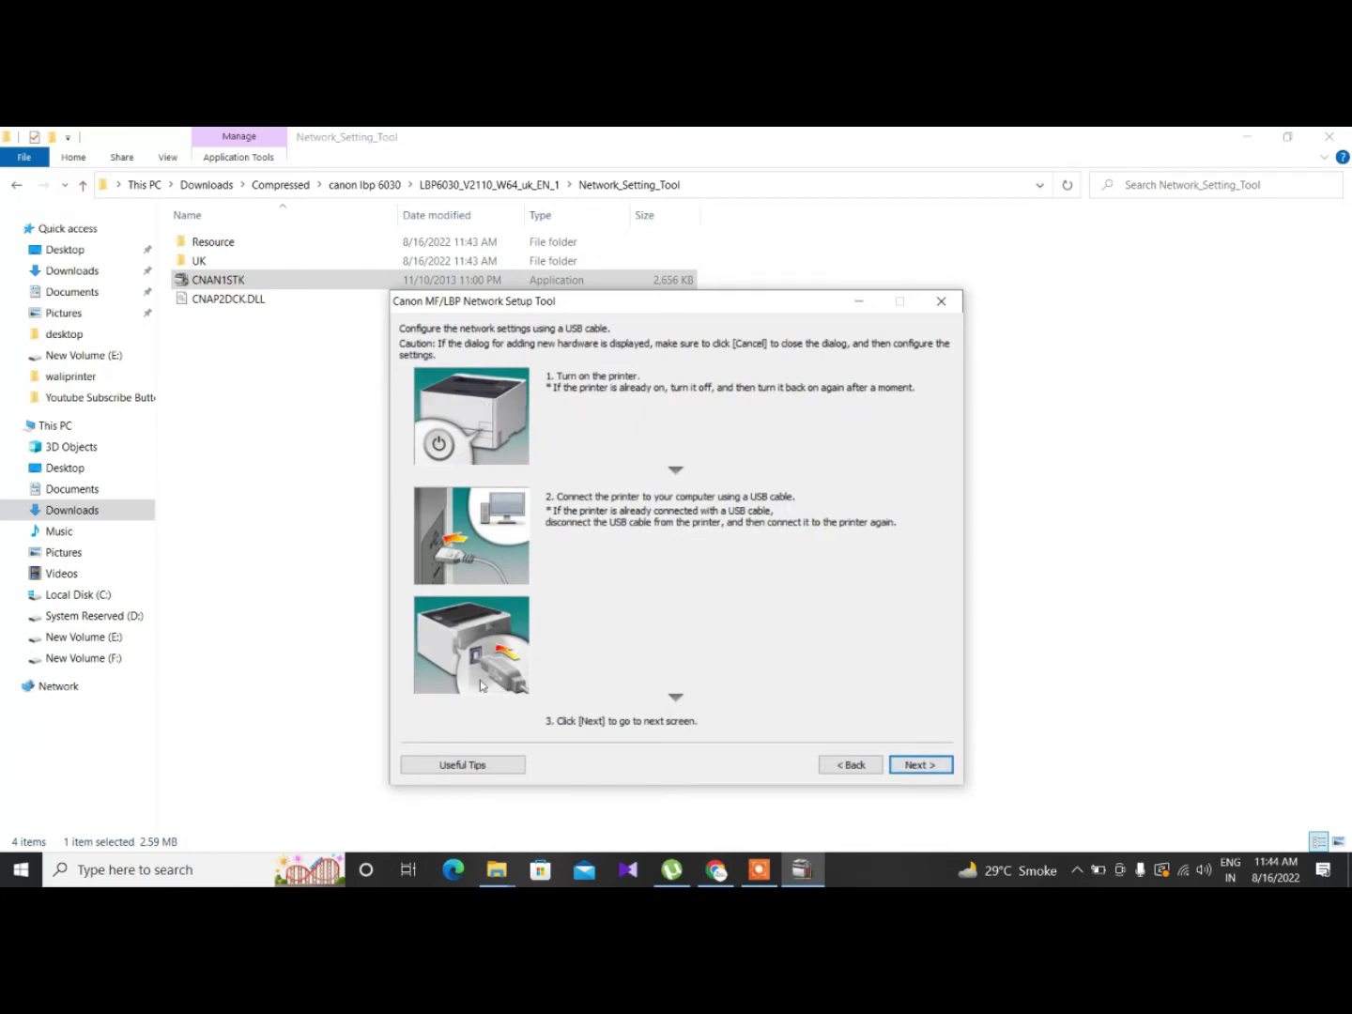
Try to detect the USB-connected printer by refreshing the printer list, and quit the network setup tool.
left_click(920, 764)
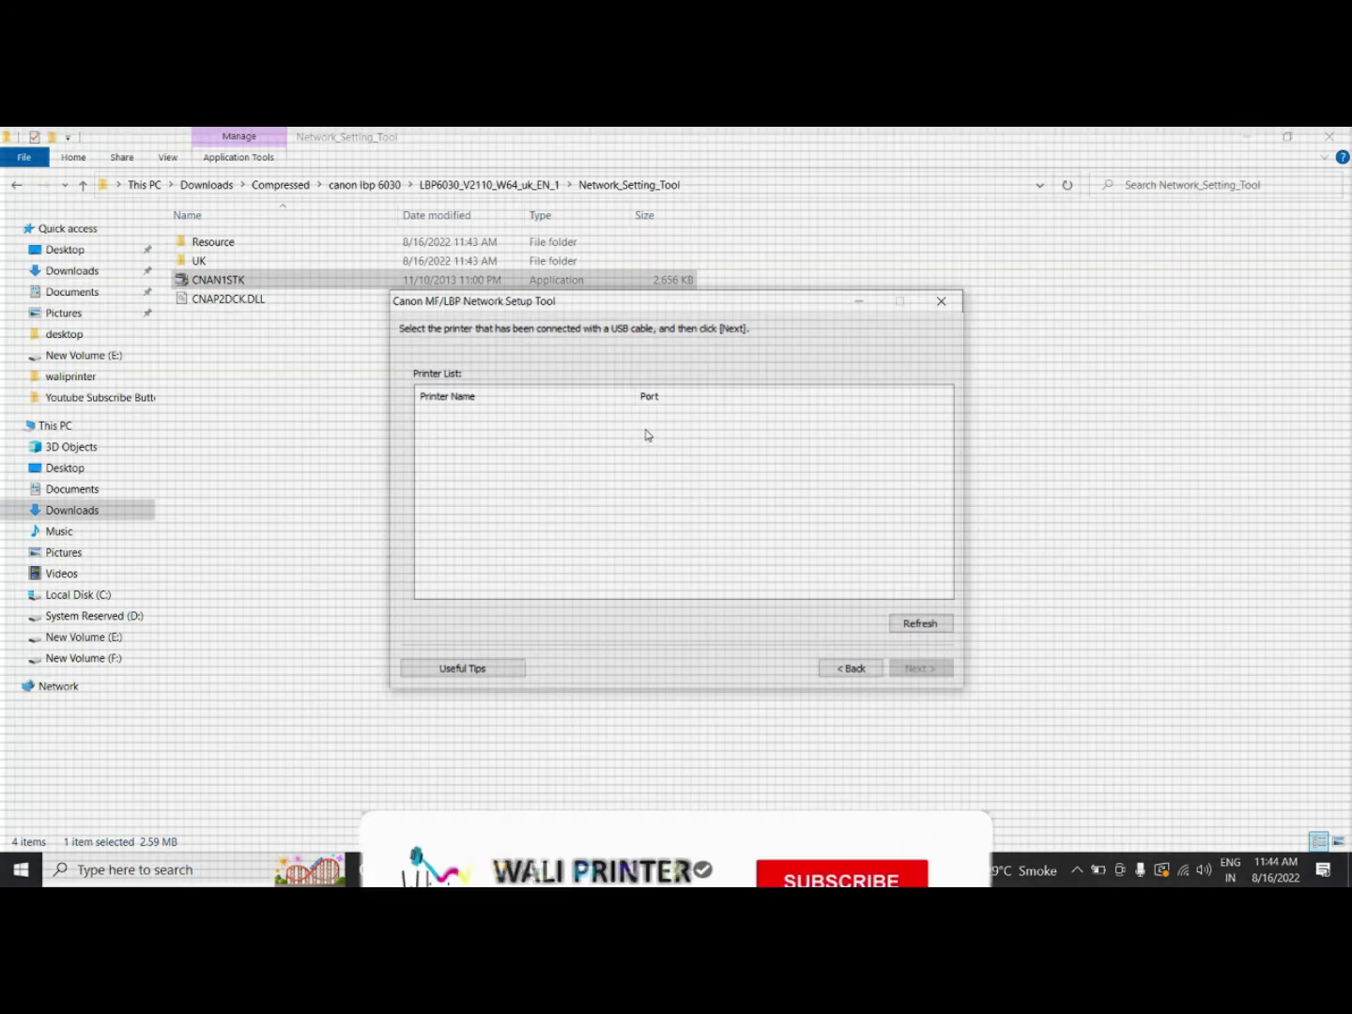
left_click(916, 623)
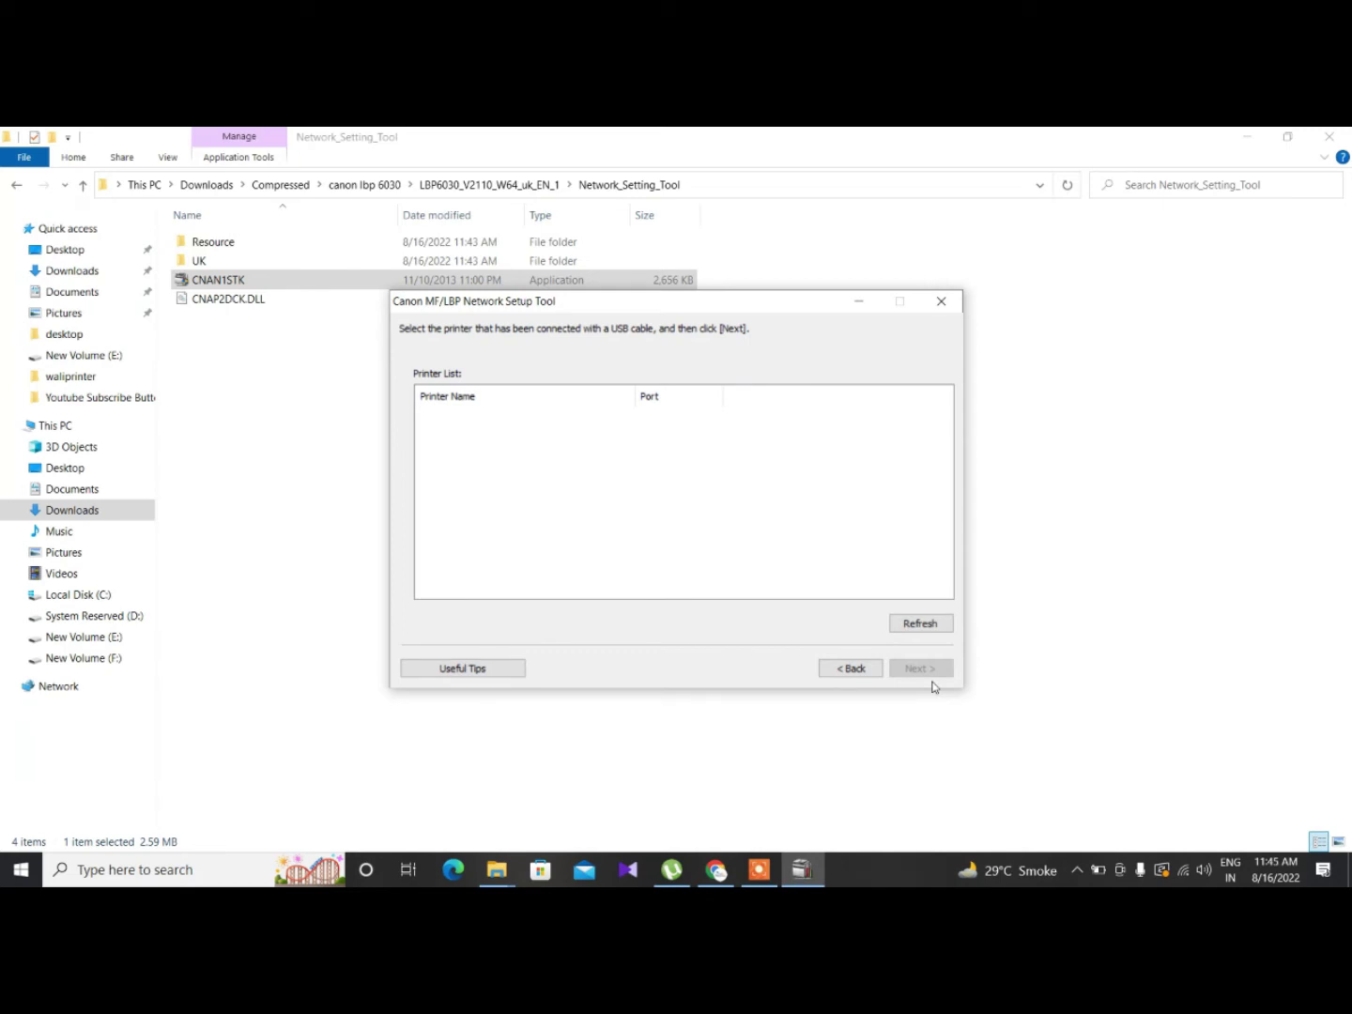
left_click(939, 301)
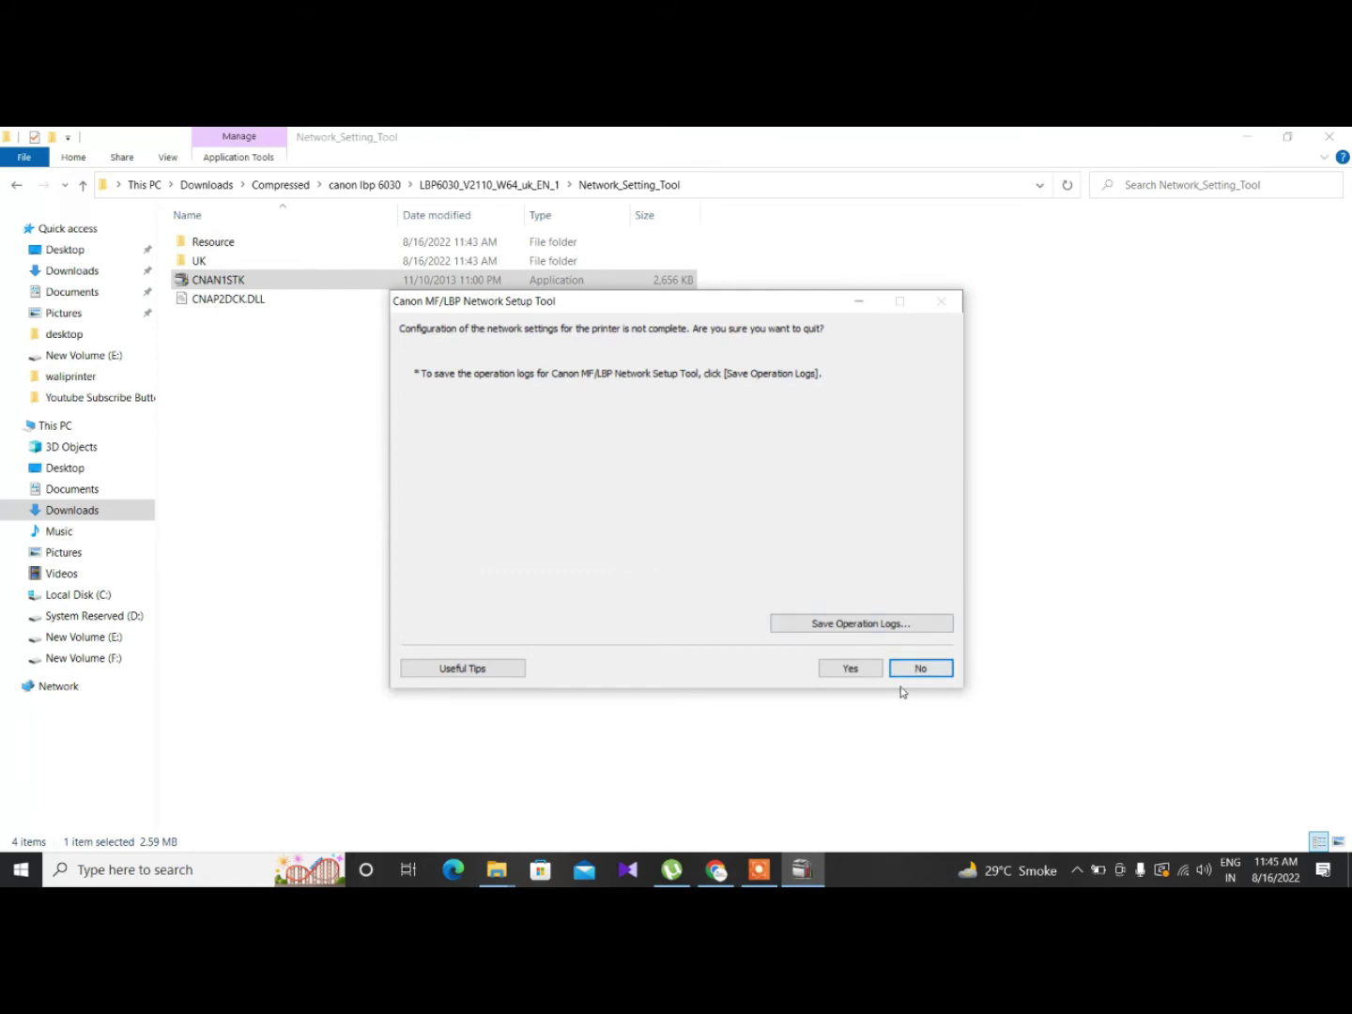
left_click(859, 672)
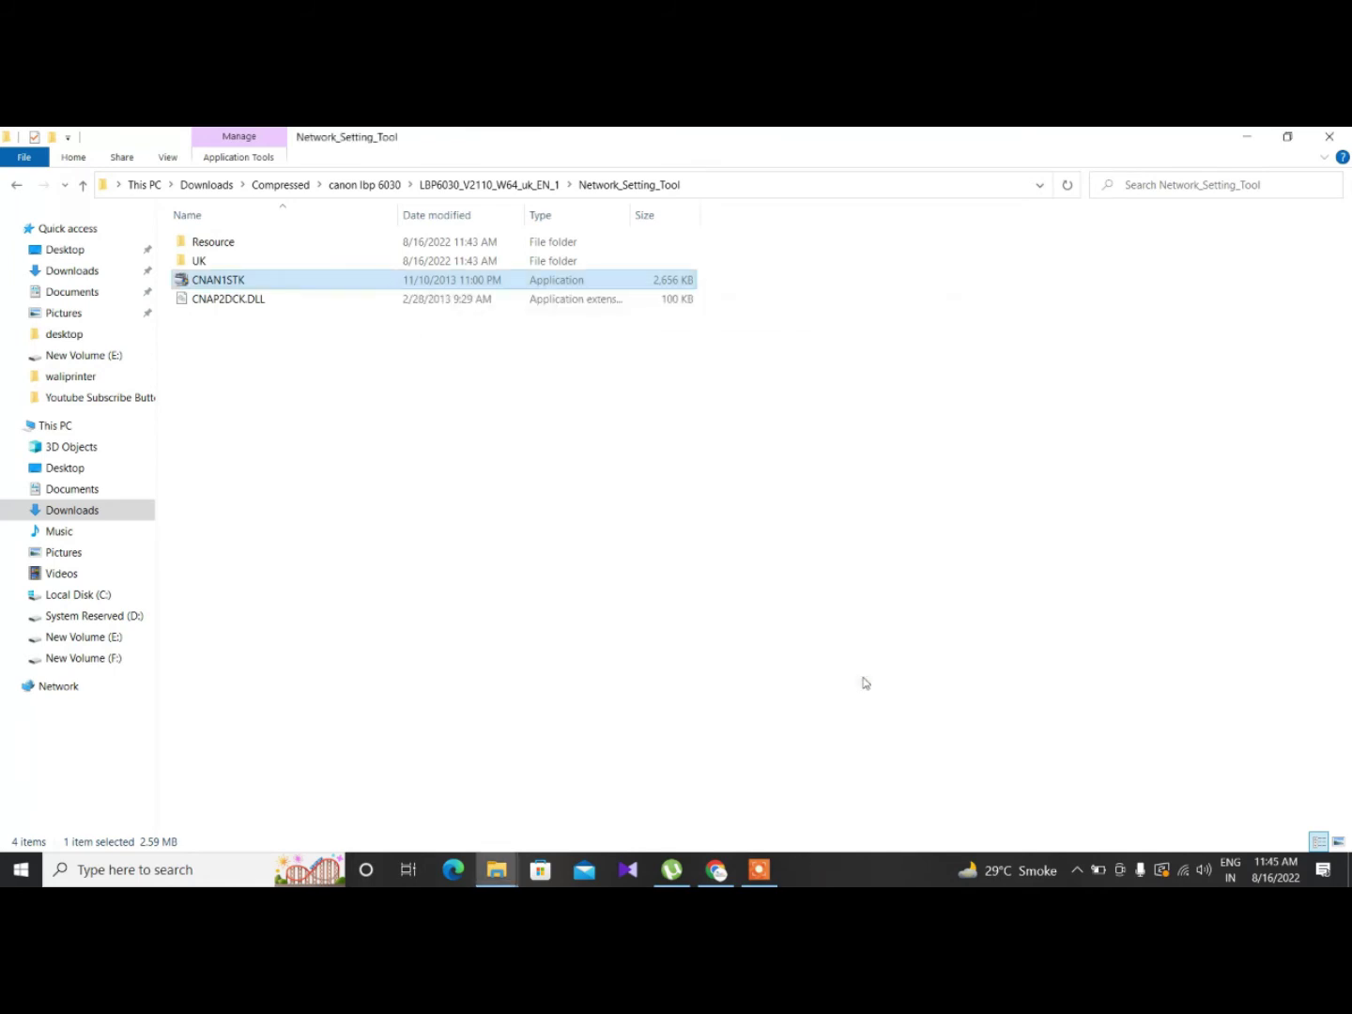
Go back to the extracted LBP6030_V2110_W64_uk_EN_1 package and open its UFRII > uk_eng > x64 folder.
left_click(16, 190)
double_click(207, 281)
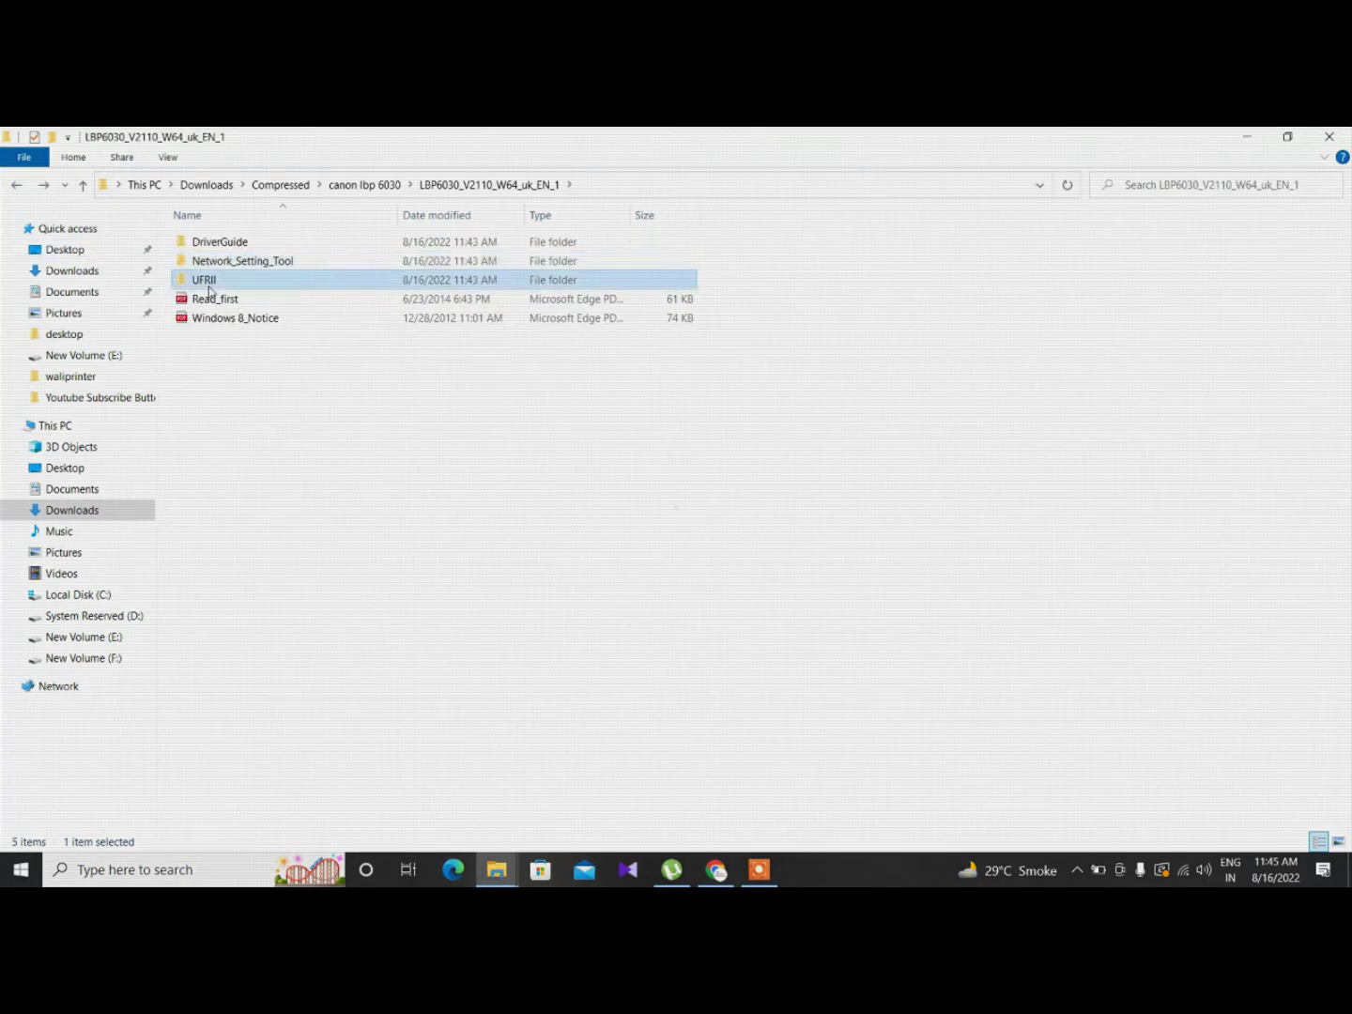
double_click(209, 242)
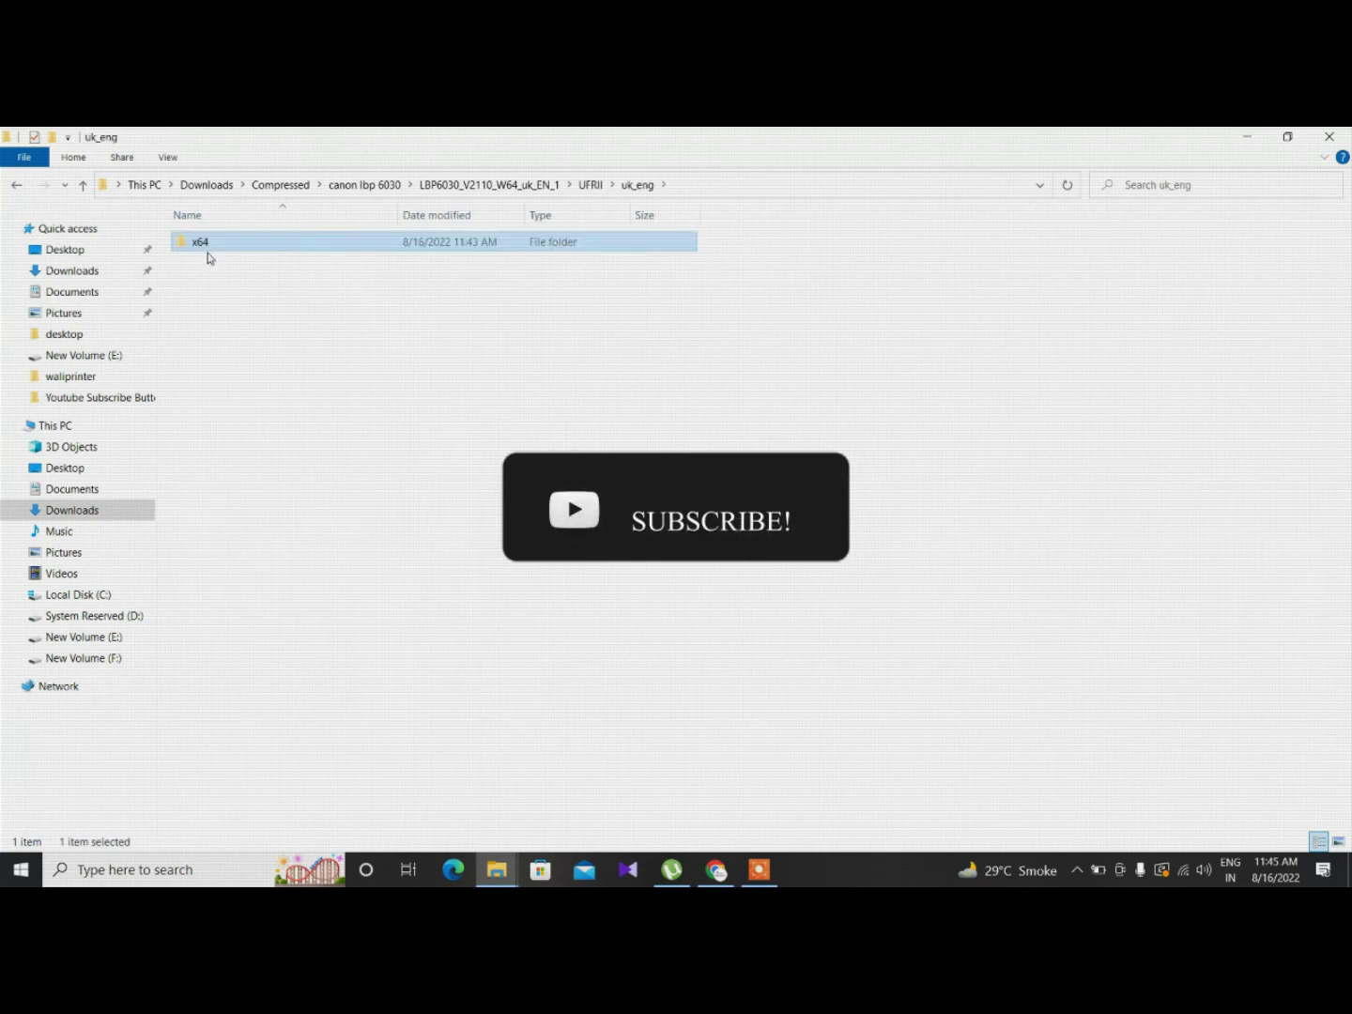
left_click(209, 246)
double_click(207, 244)
Run Setup, accept the license agreement, try to install the driver with the USB Connection method, and exit the wizard.
left_click(208, 299)
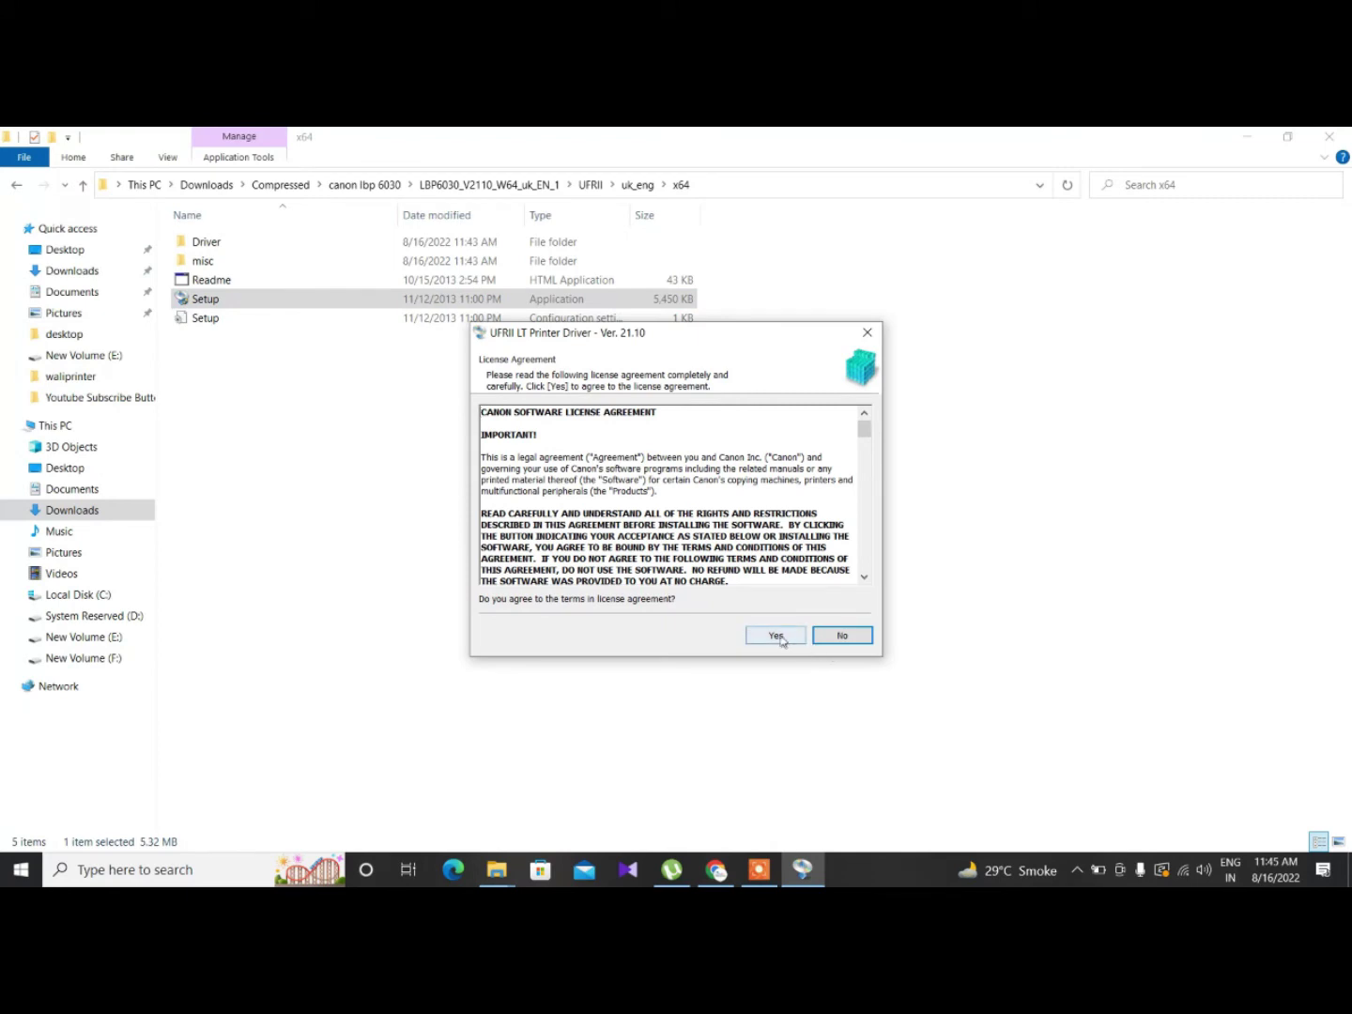
left_click(776, 637)
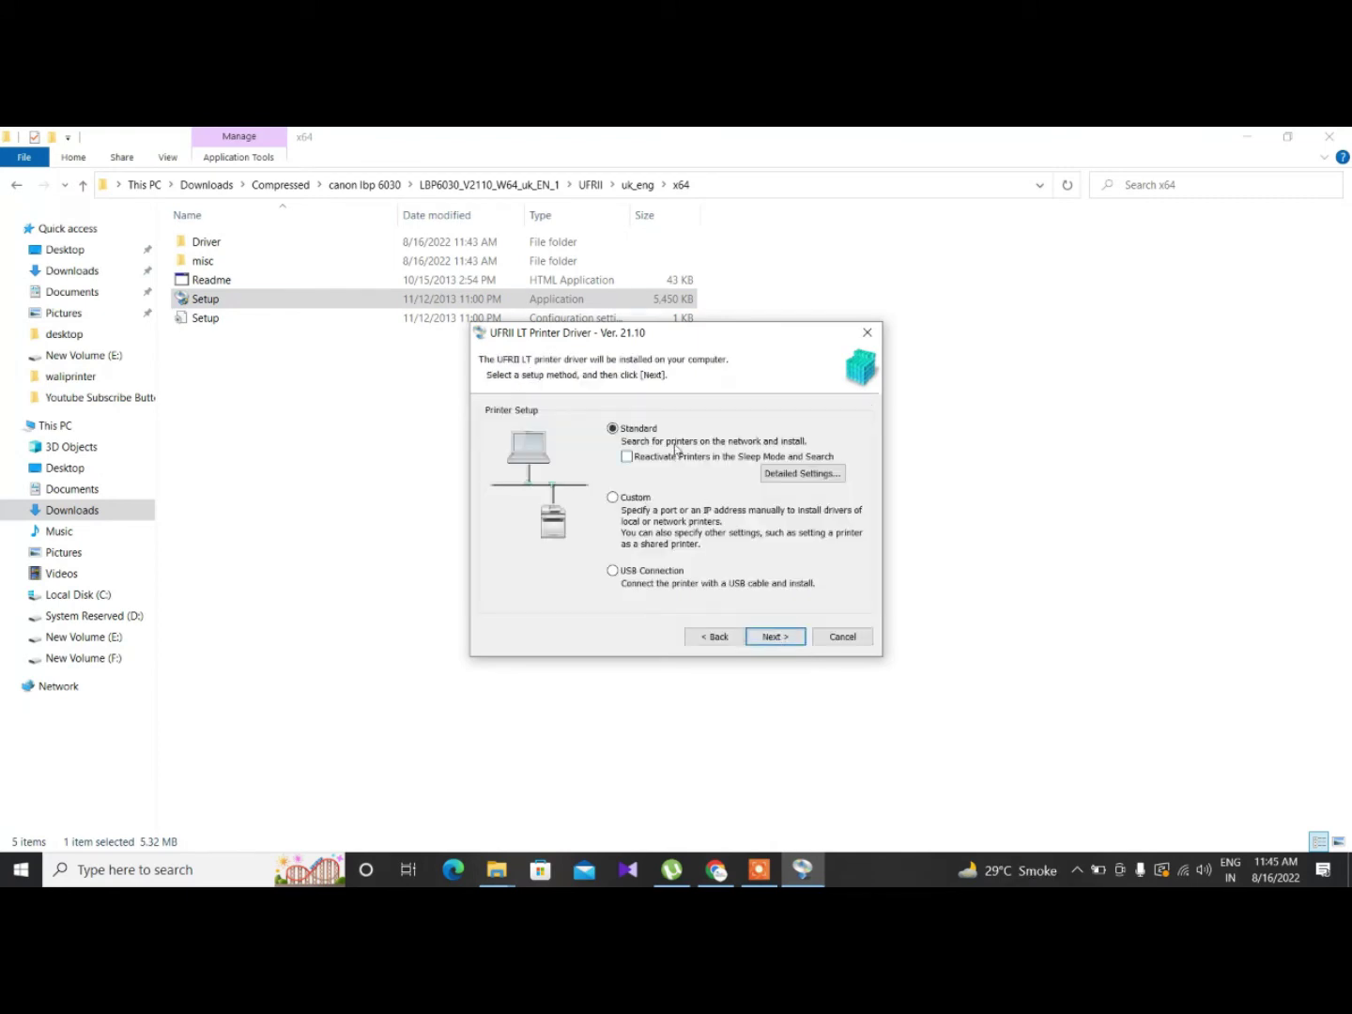
left_click(614, 572)
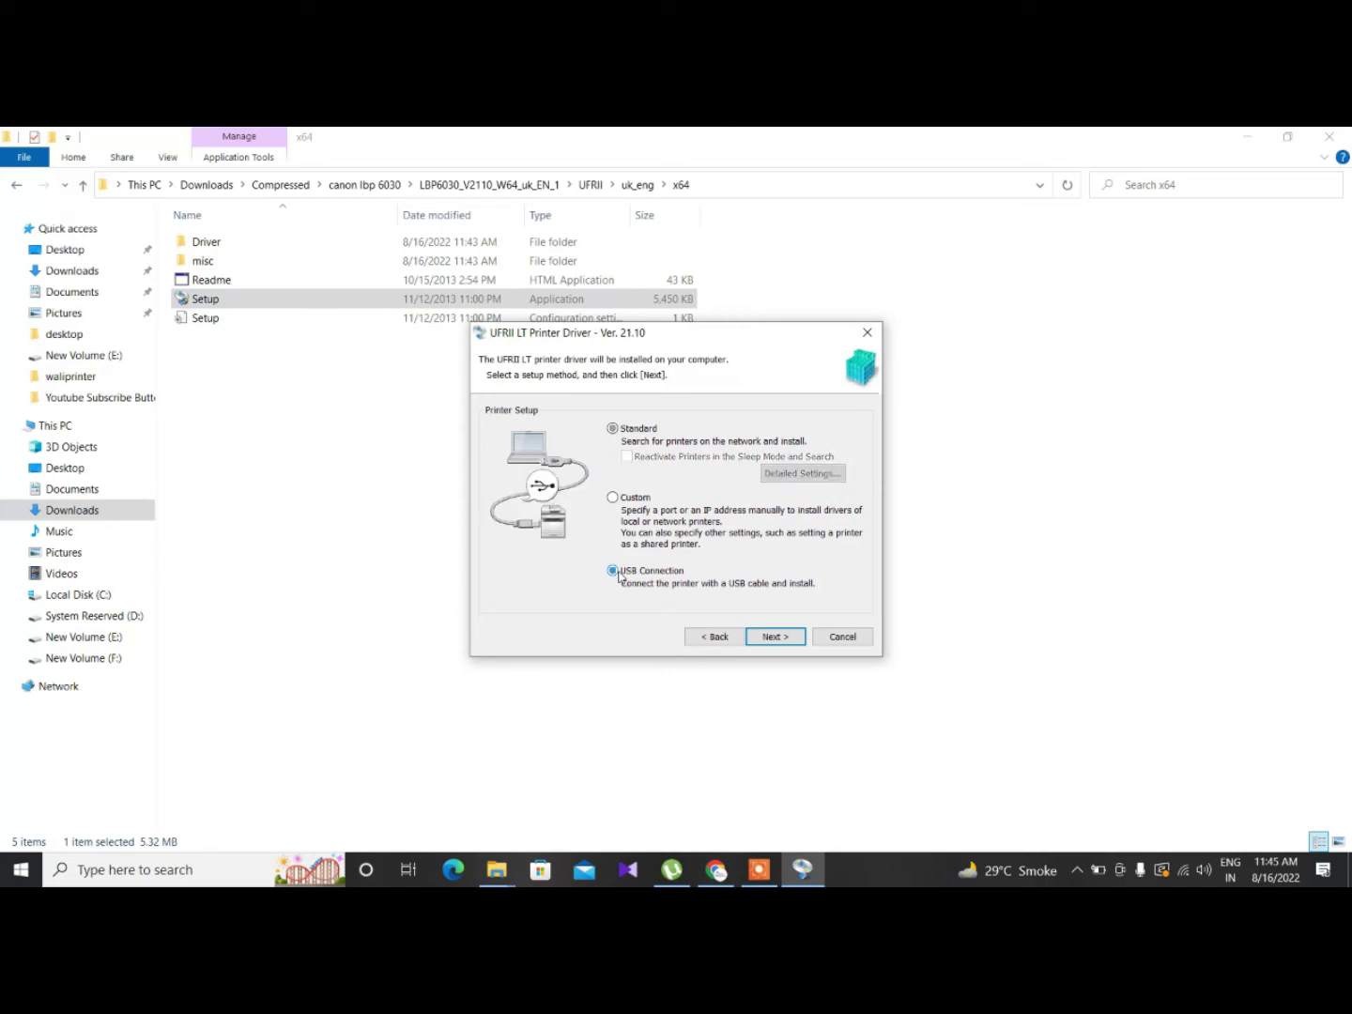
left_click(769, 643)
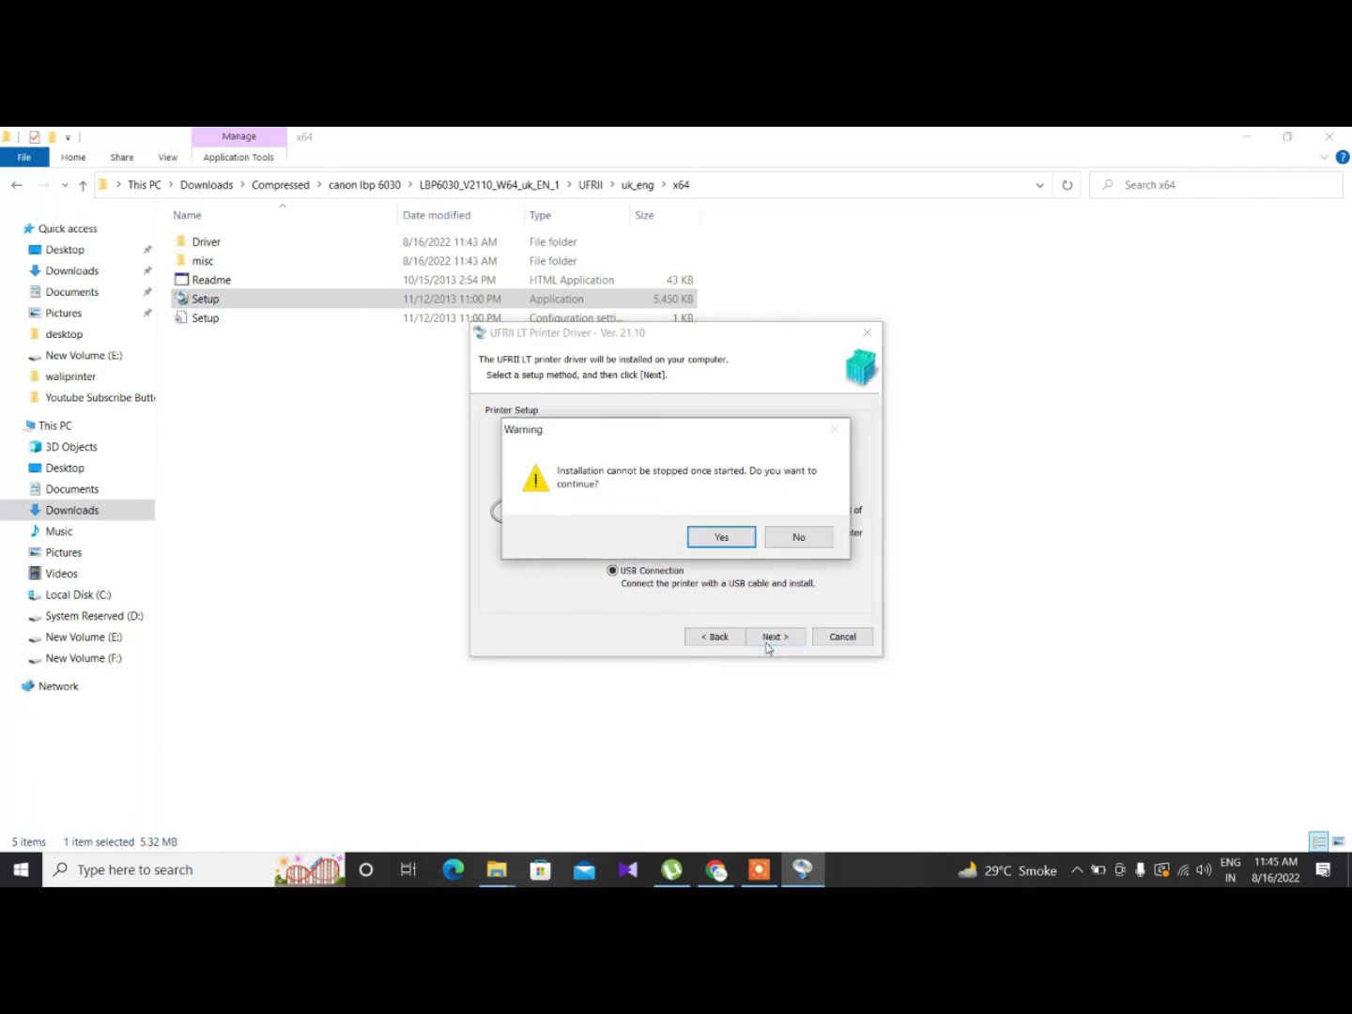
left_click(714, 540)
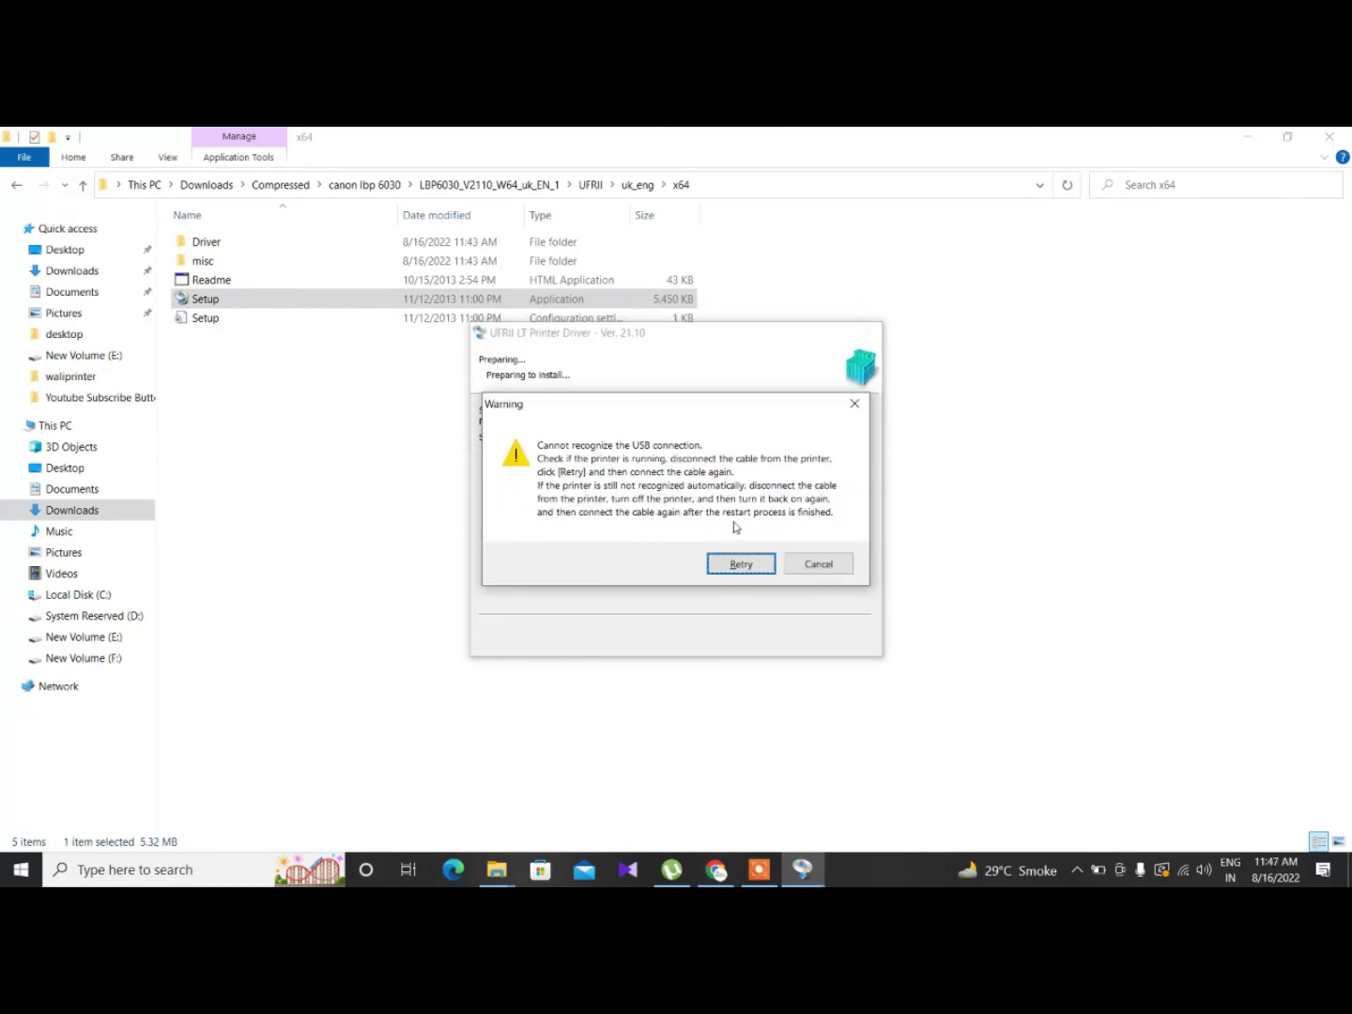
left_click(830, 567)
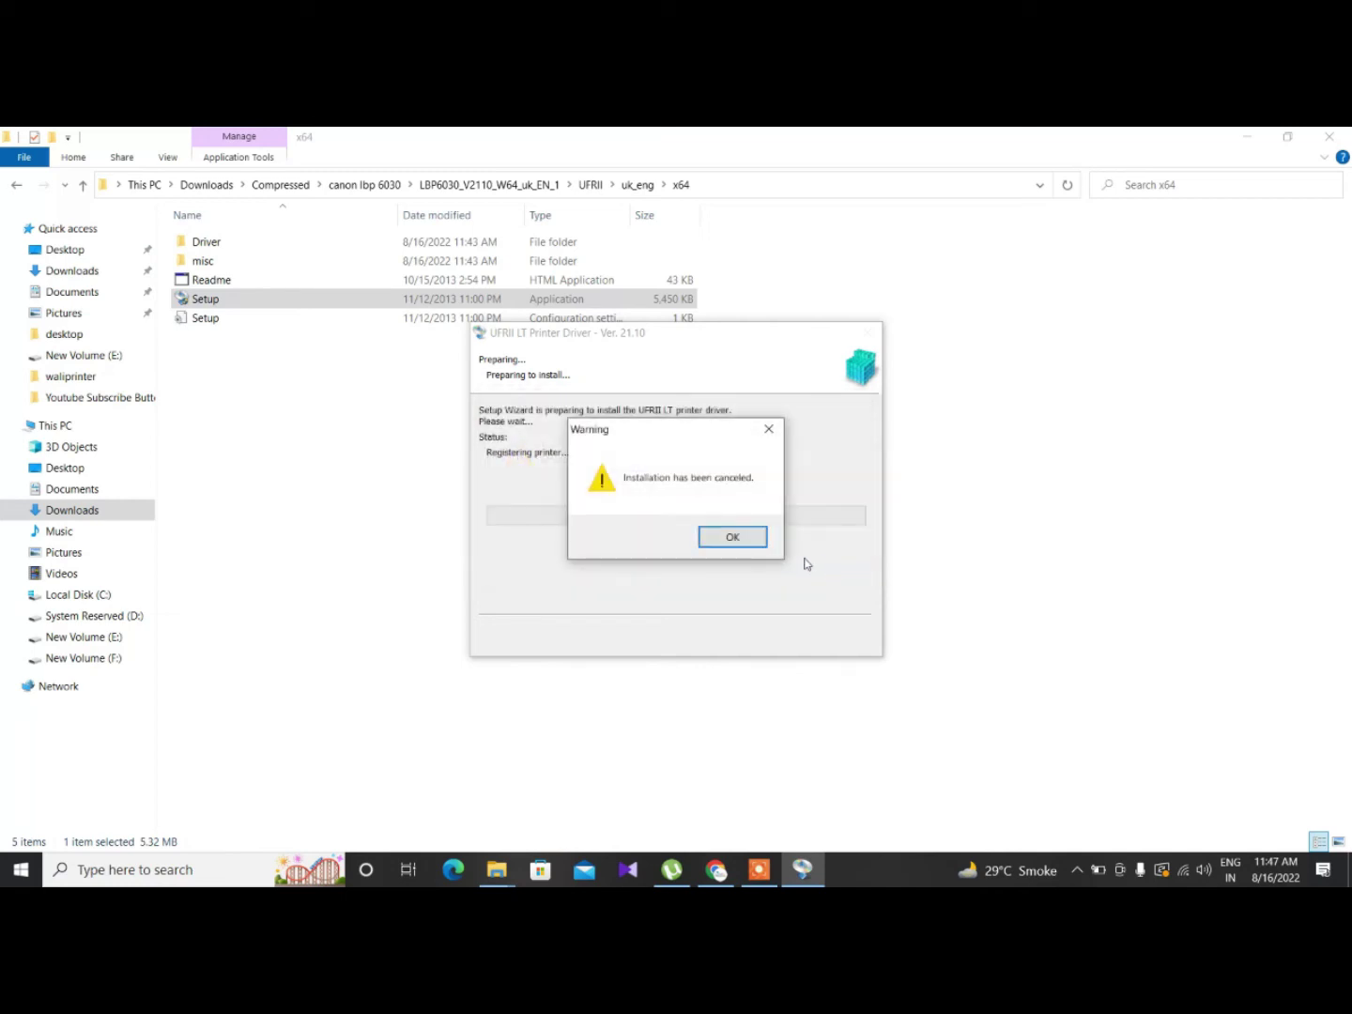
left_click(734, 539)
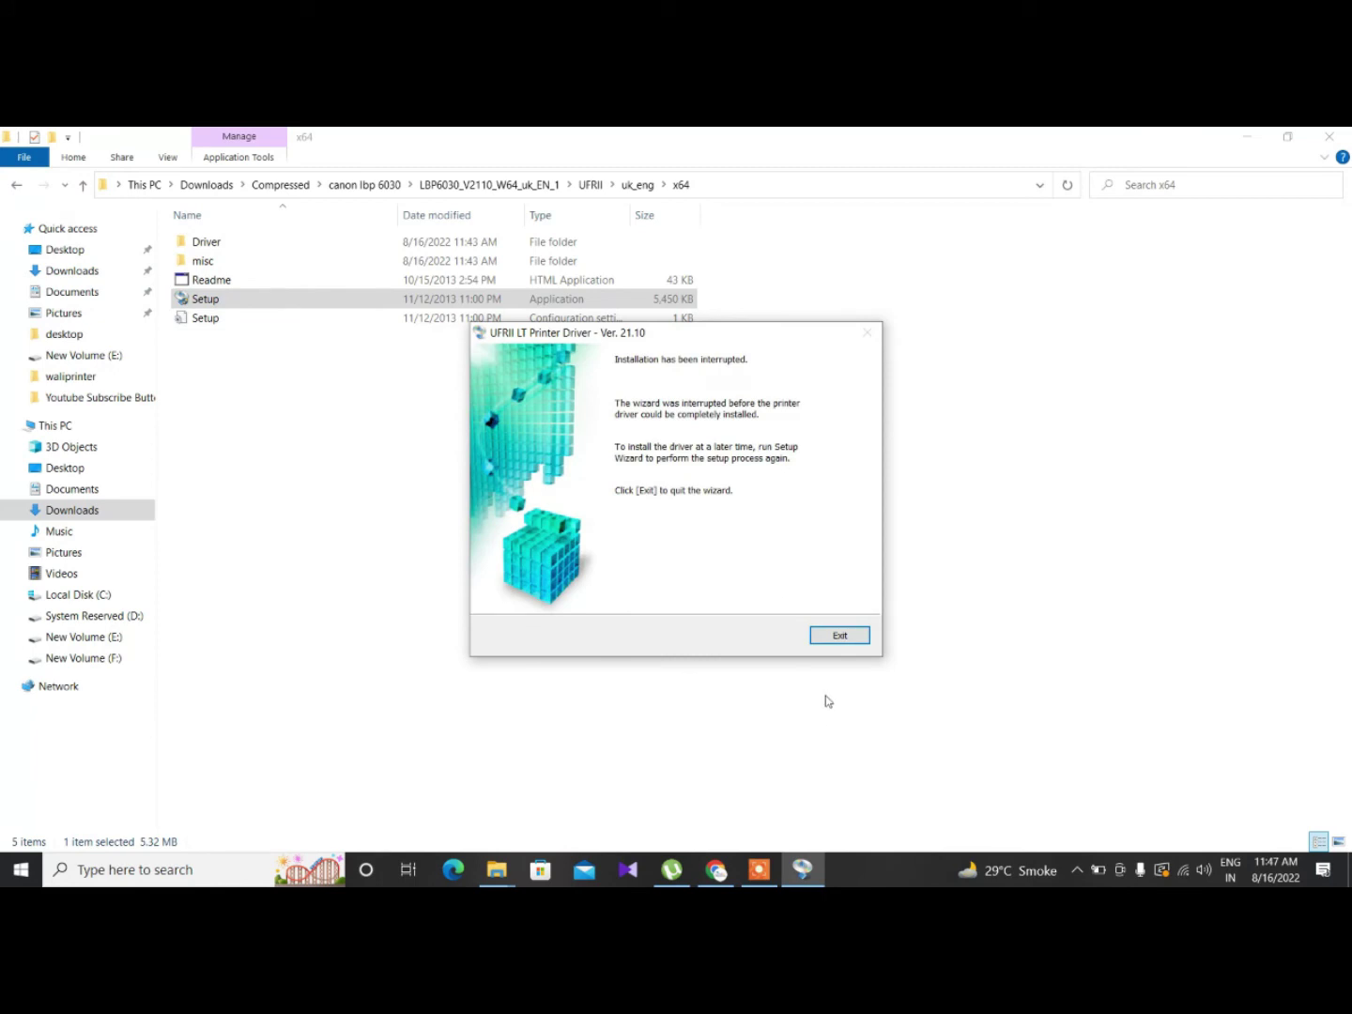
left_click(841, 637)
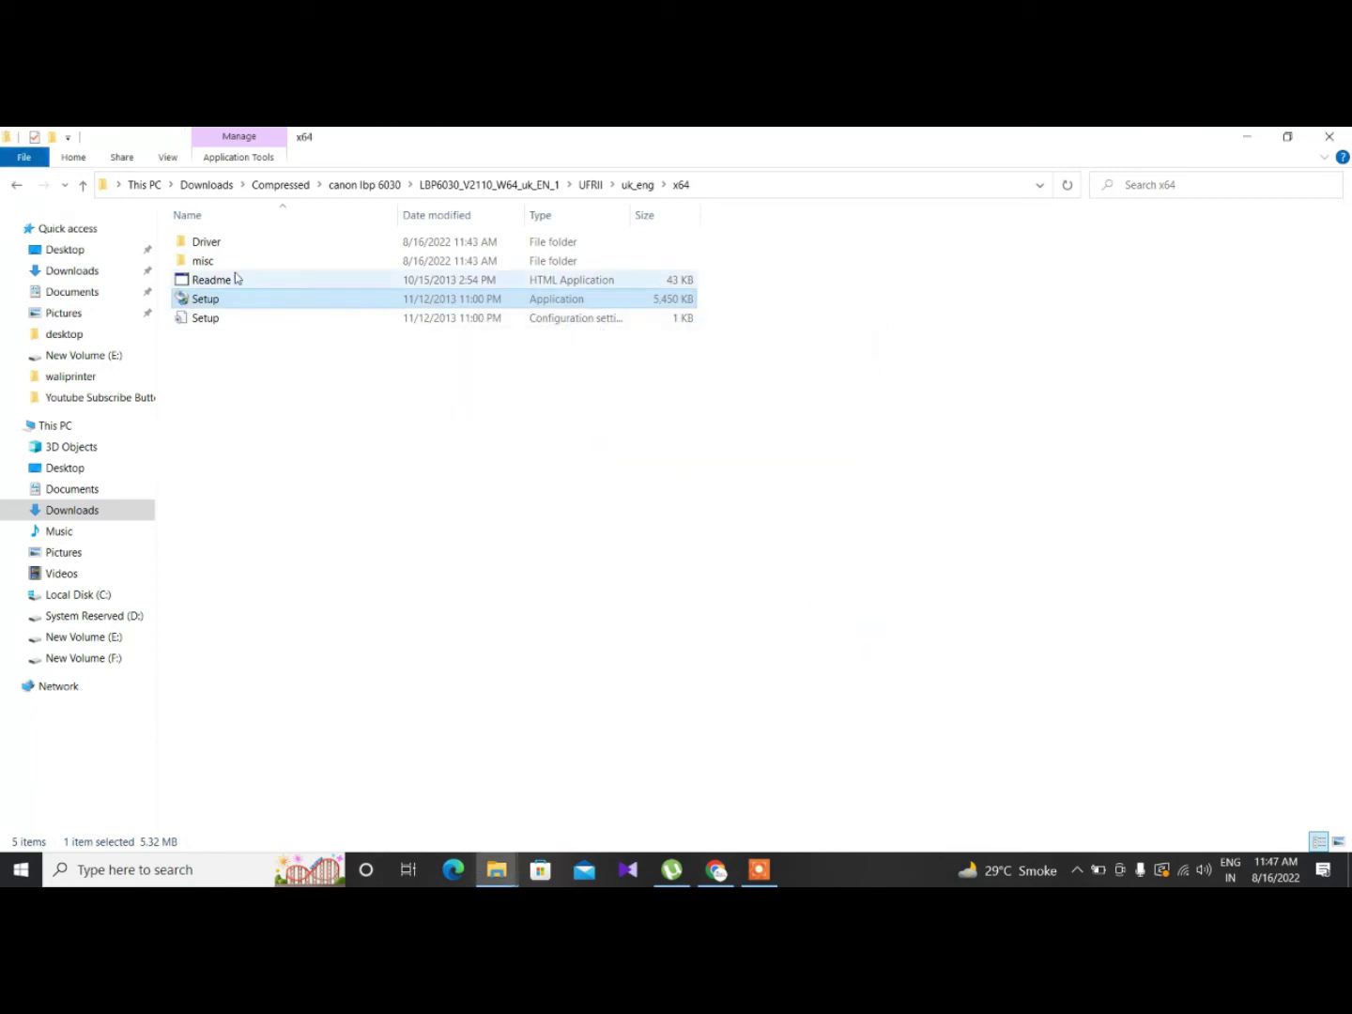
Run Setup from the x64 folder again, accept the license agreement and choose the Custom setup method.
double_click(207, 301)
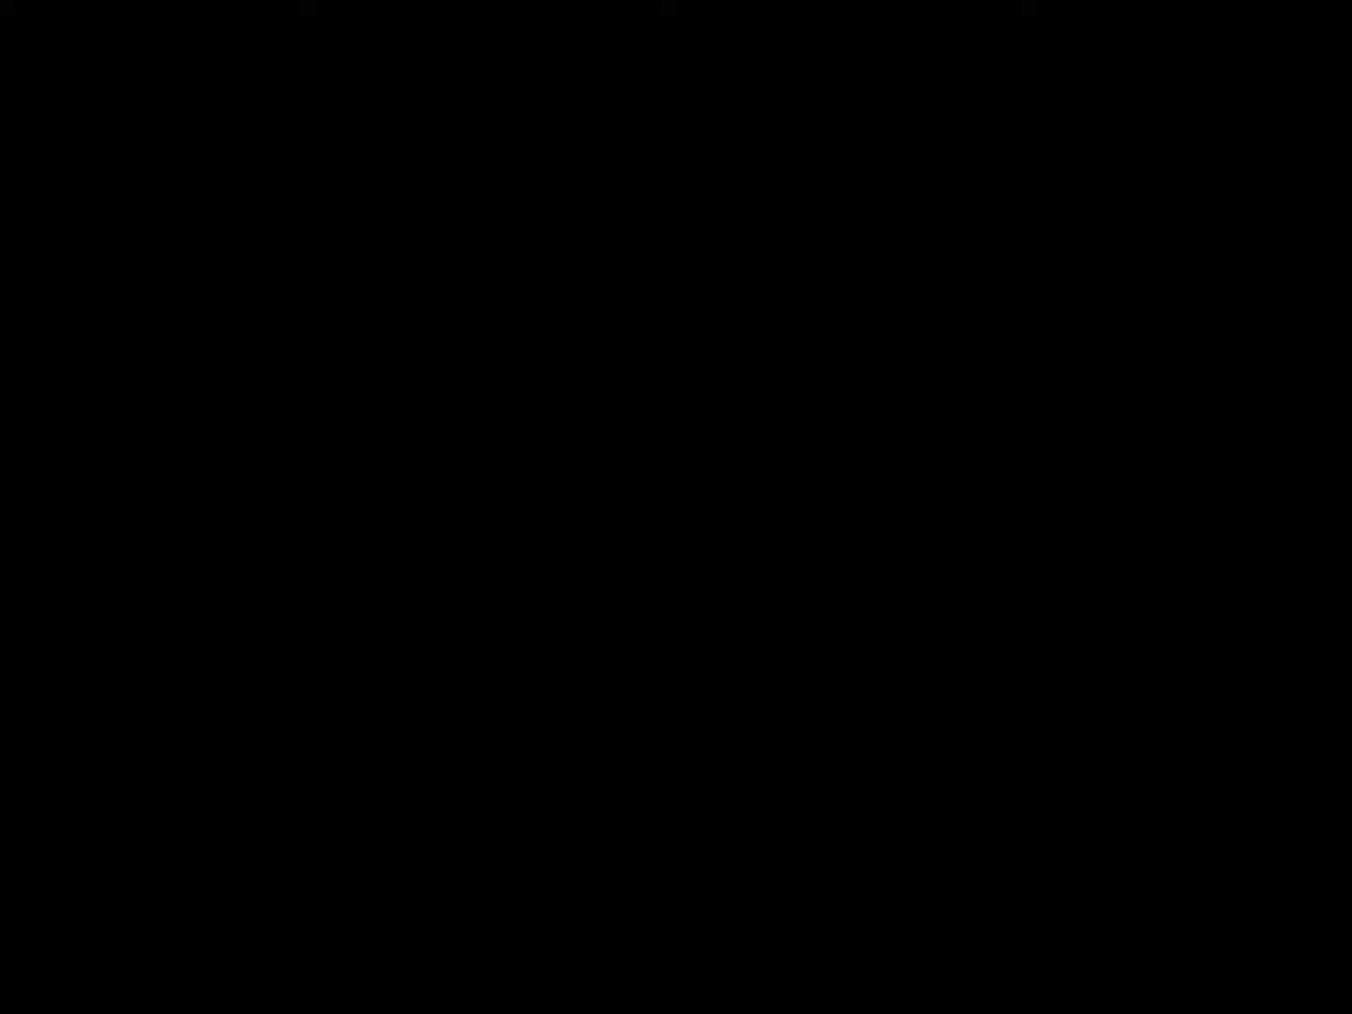
left_click(627, 626)
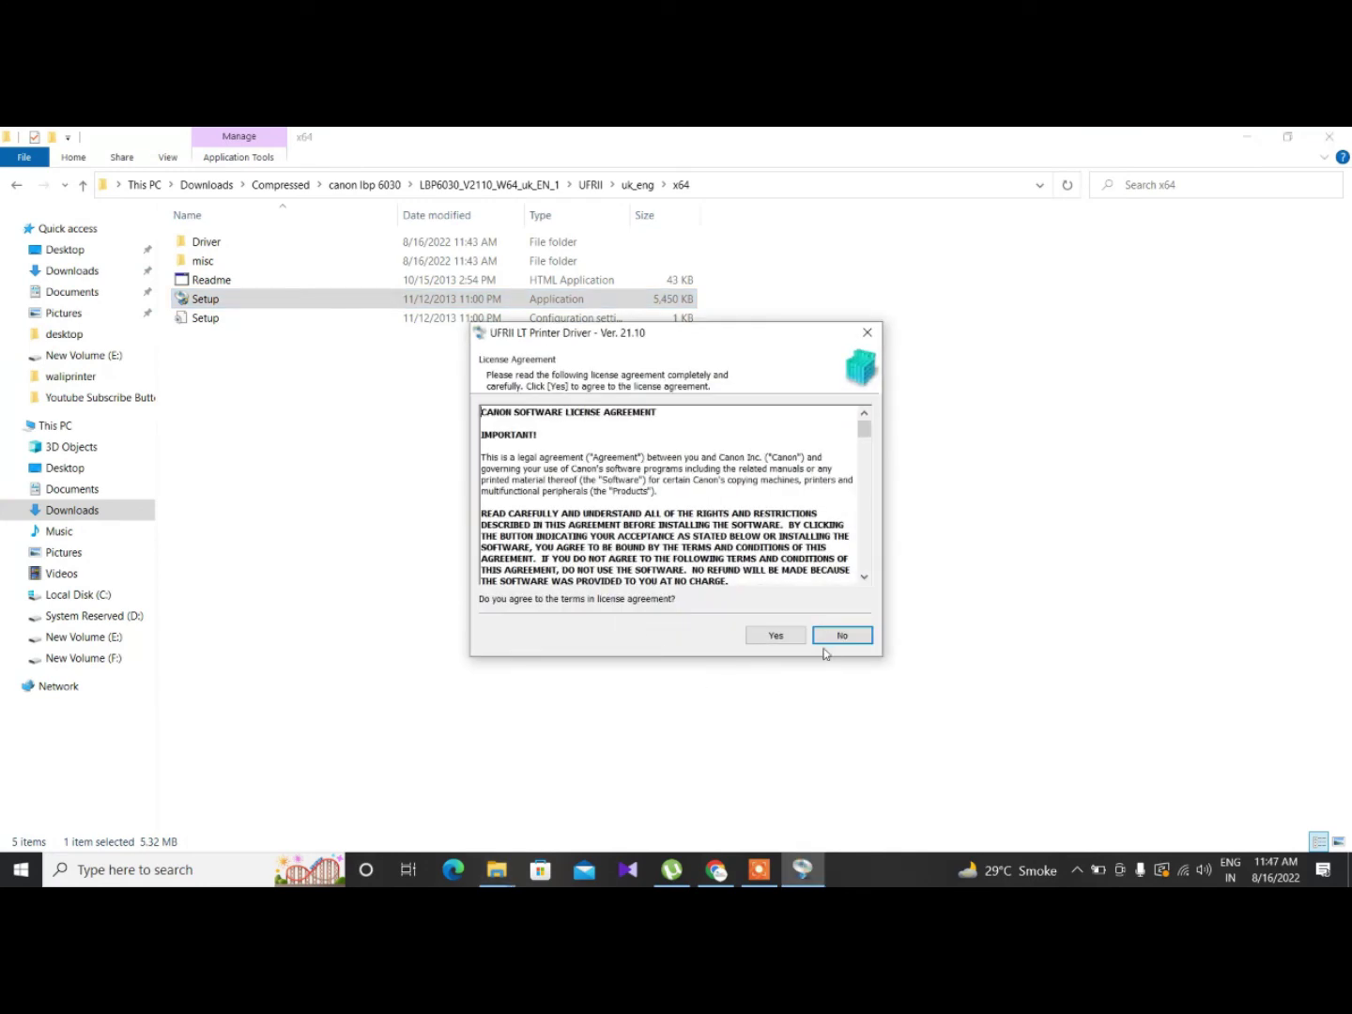
left_click(775, 635)
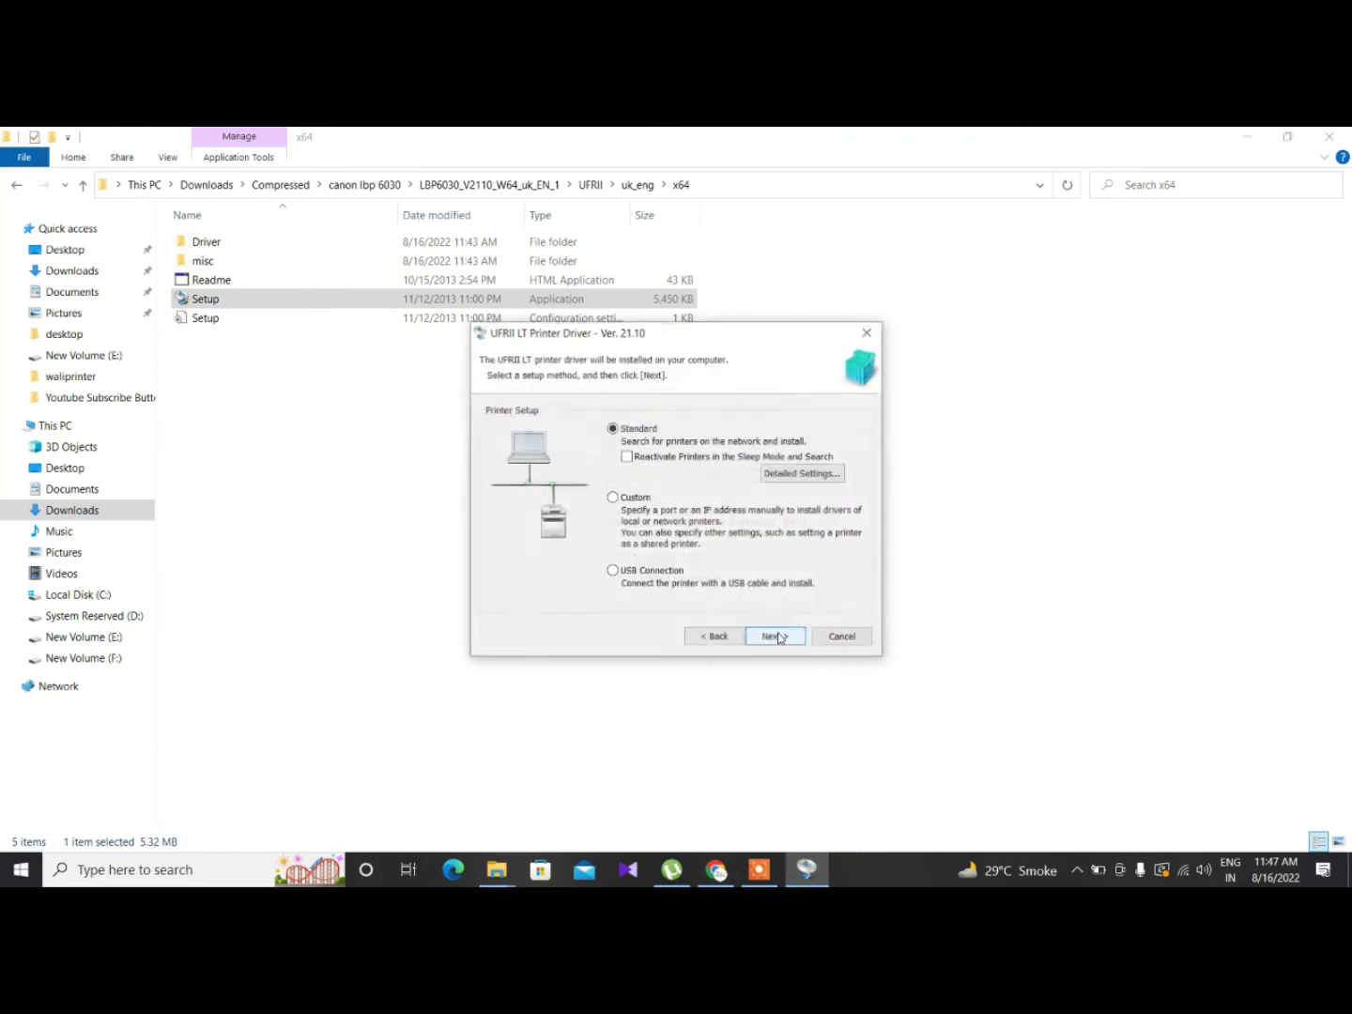
left_click(613, 500)
left_click(774, 637)
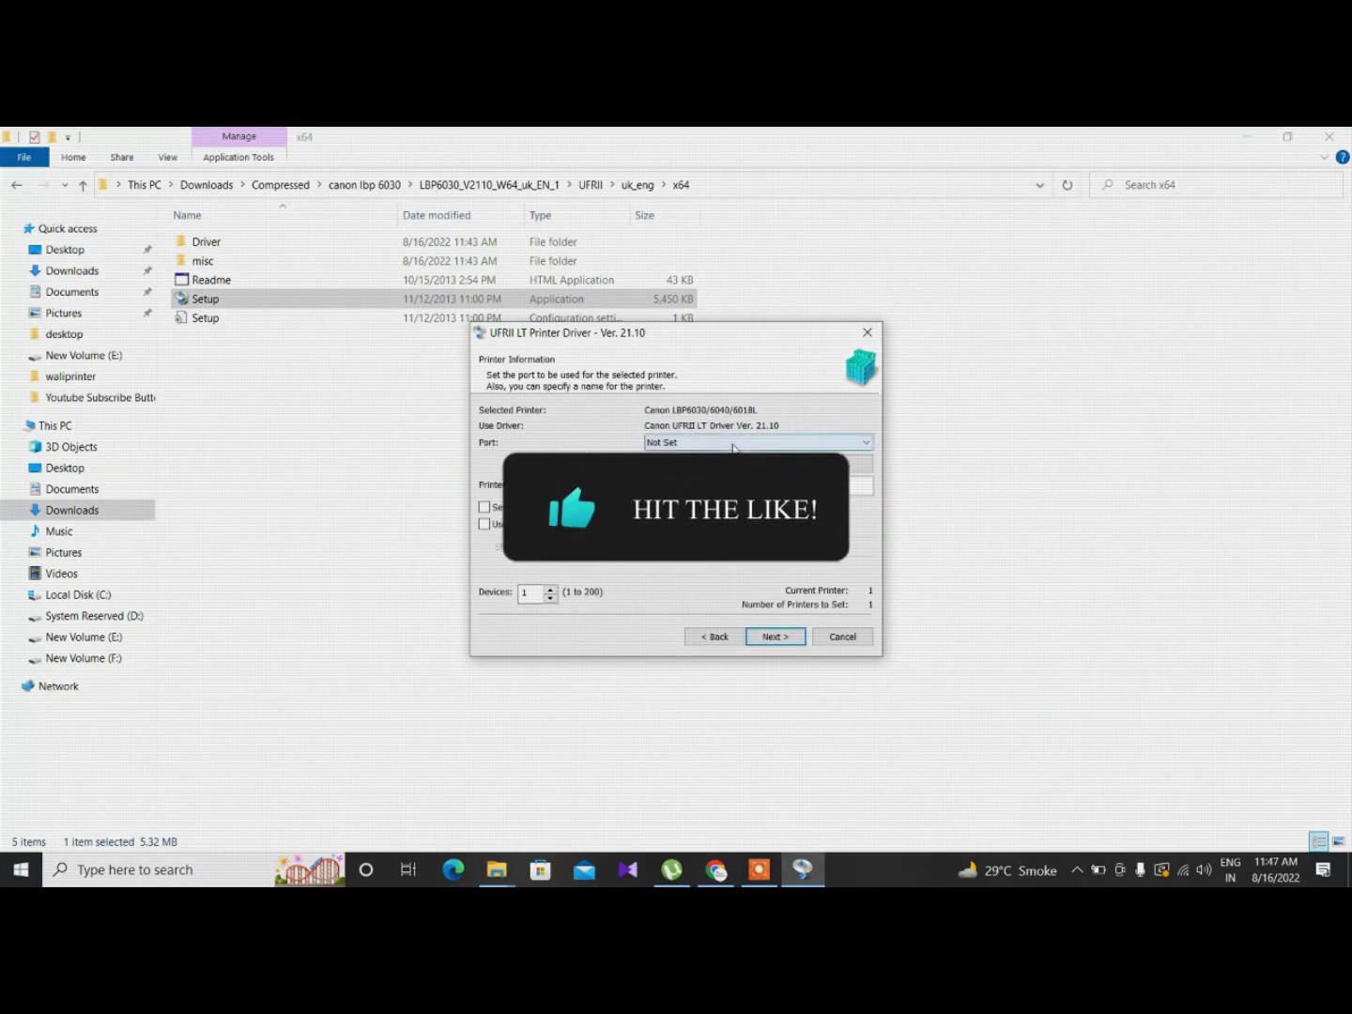
Install the Canon LBP6030/6040/6018L printer on port usb001 as the default printer, and exit the wizard without restarting.
left_click(732, 444)
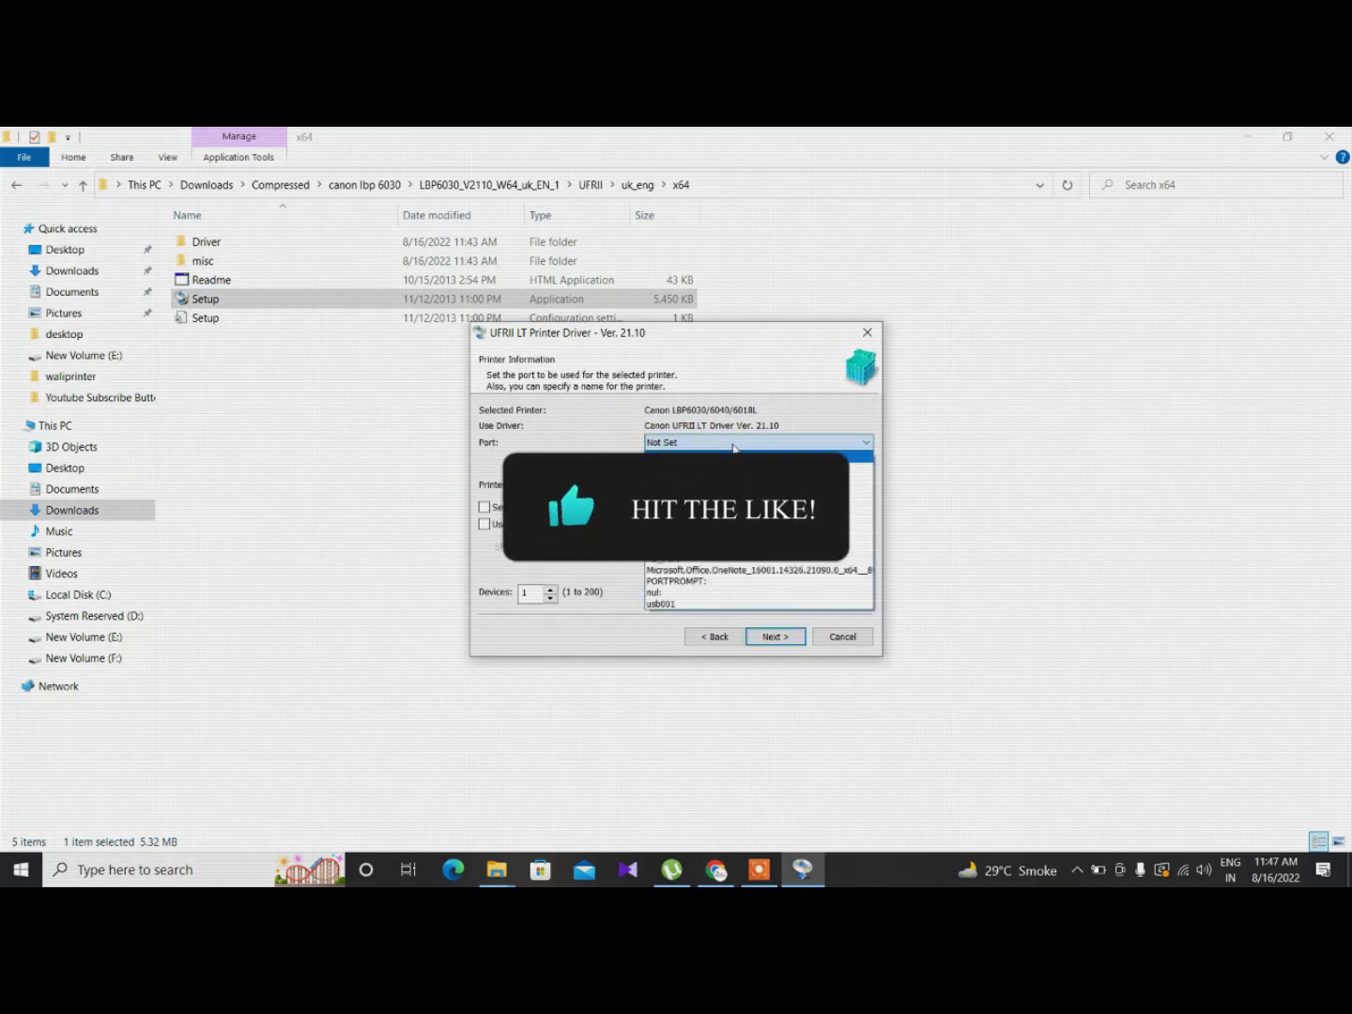
left_click(666, 606)
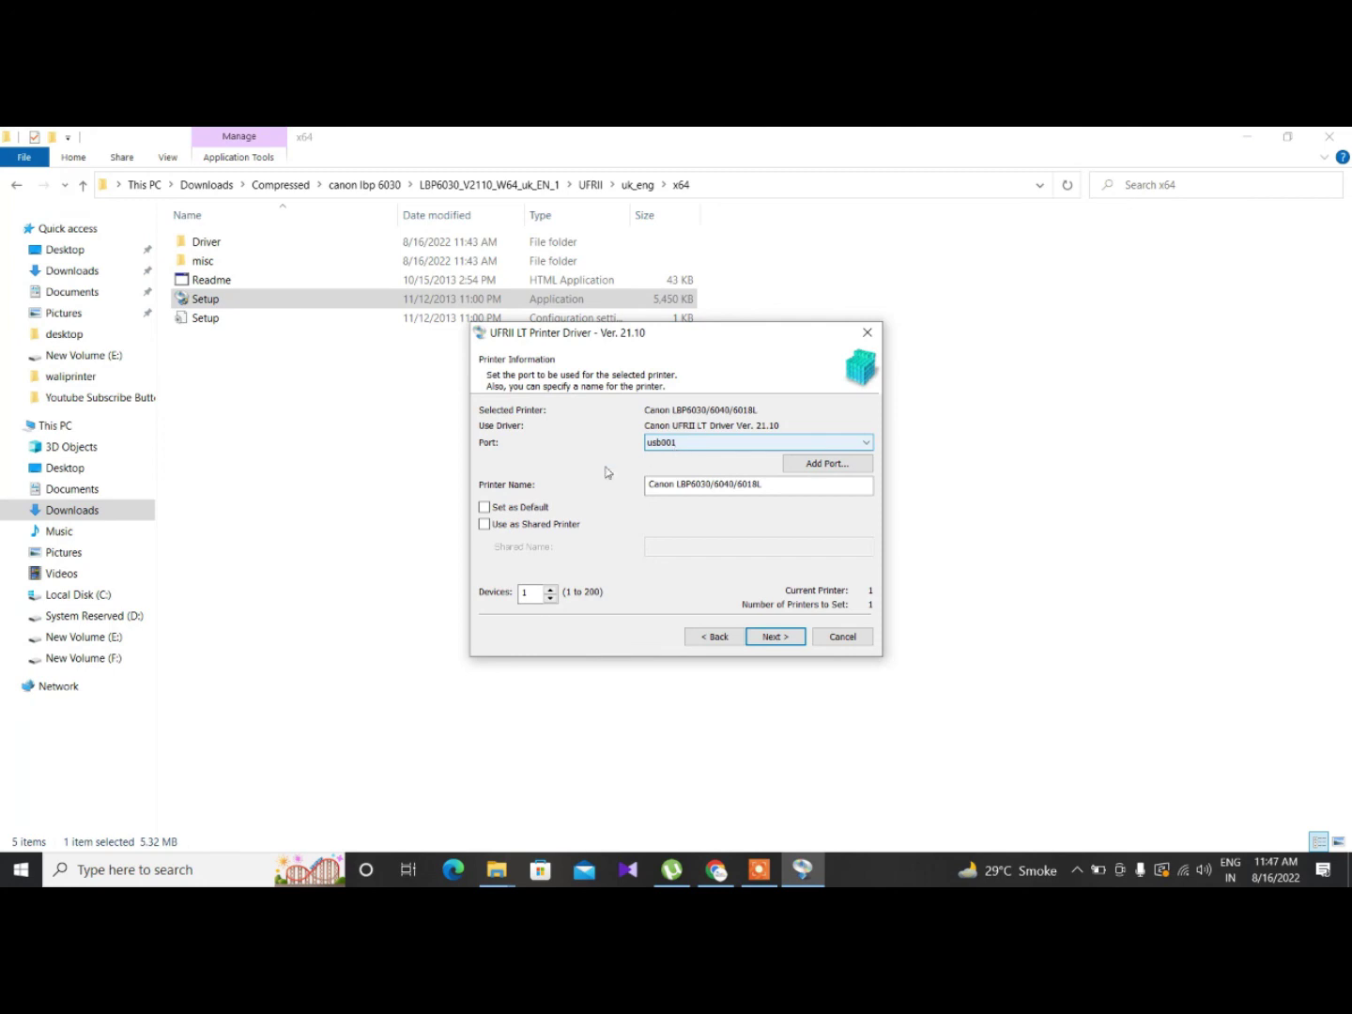
left_click(524, 508)
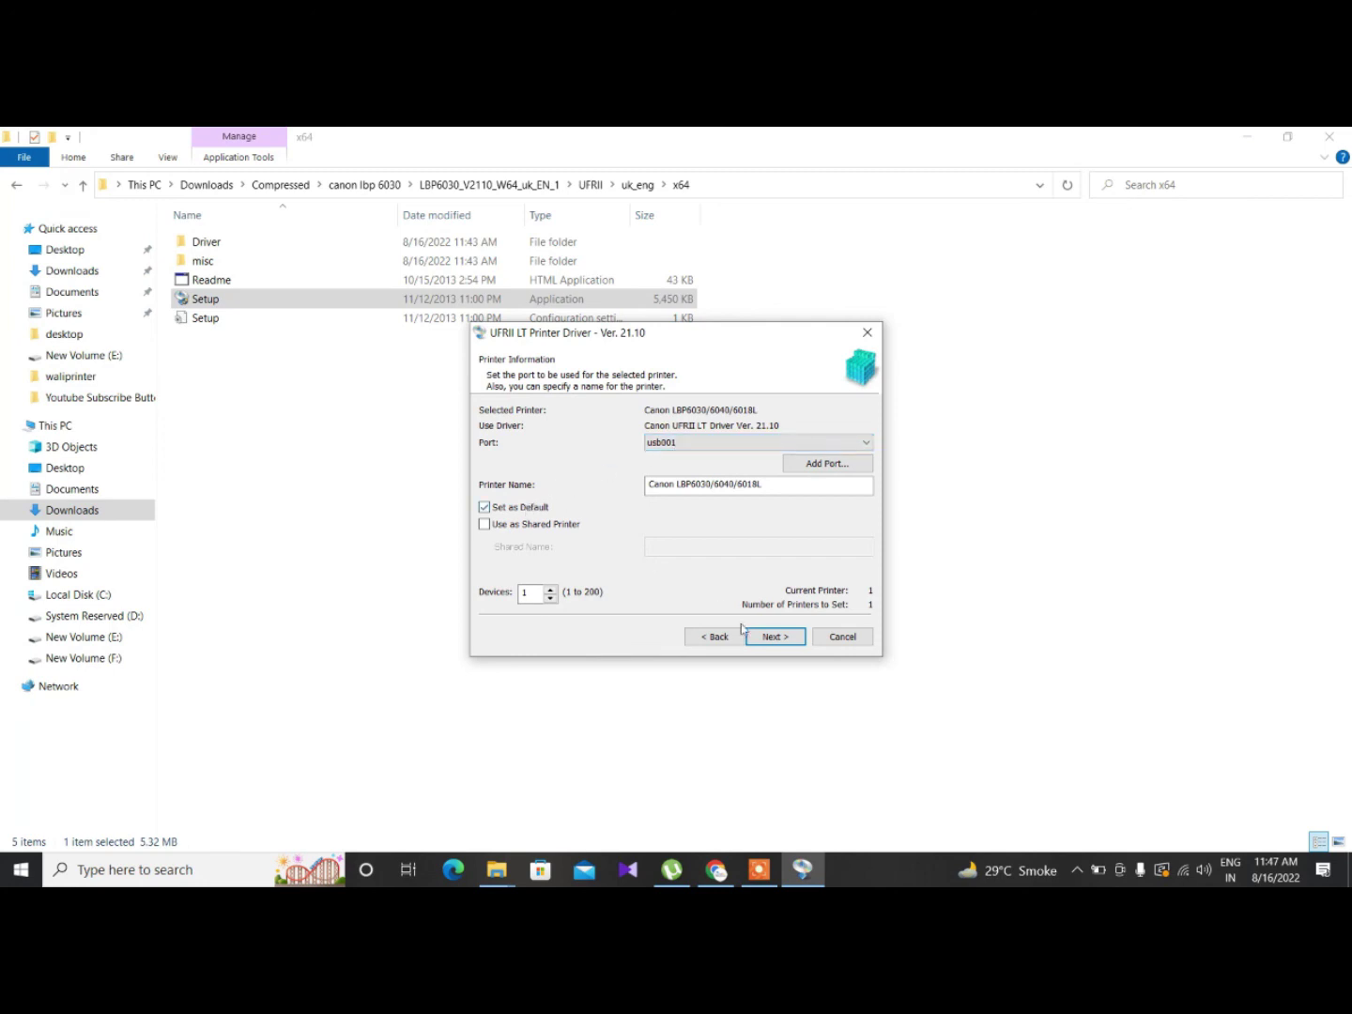
left_click(775, 637)
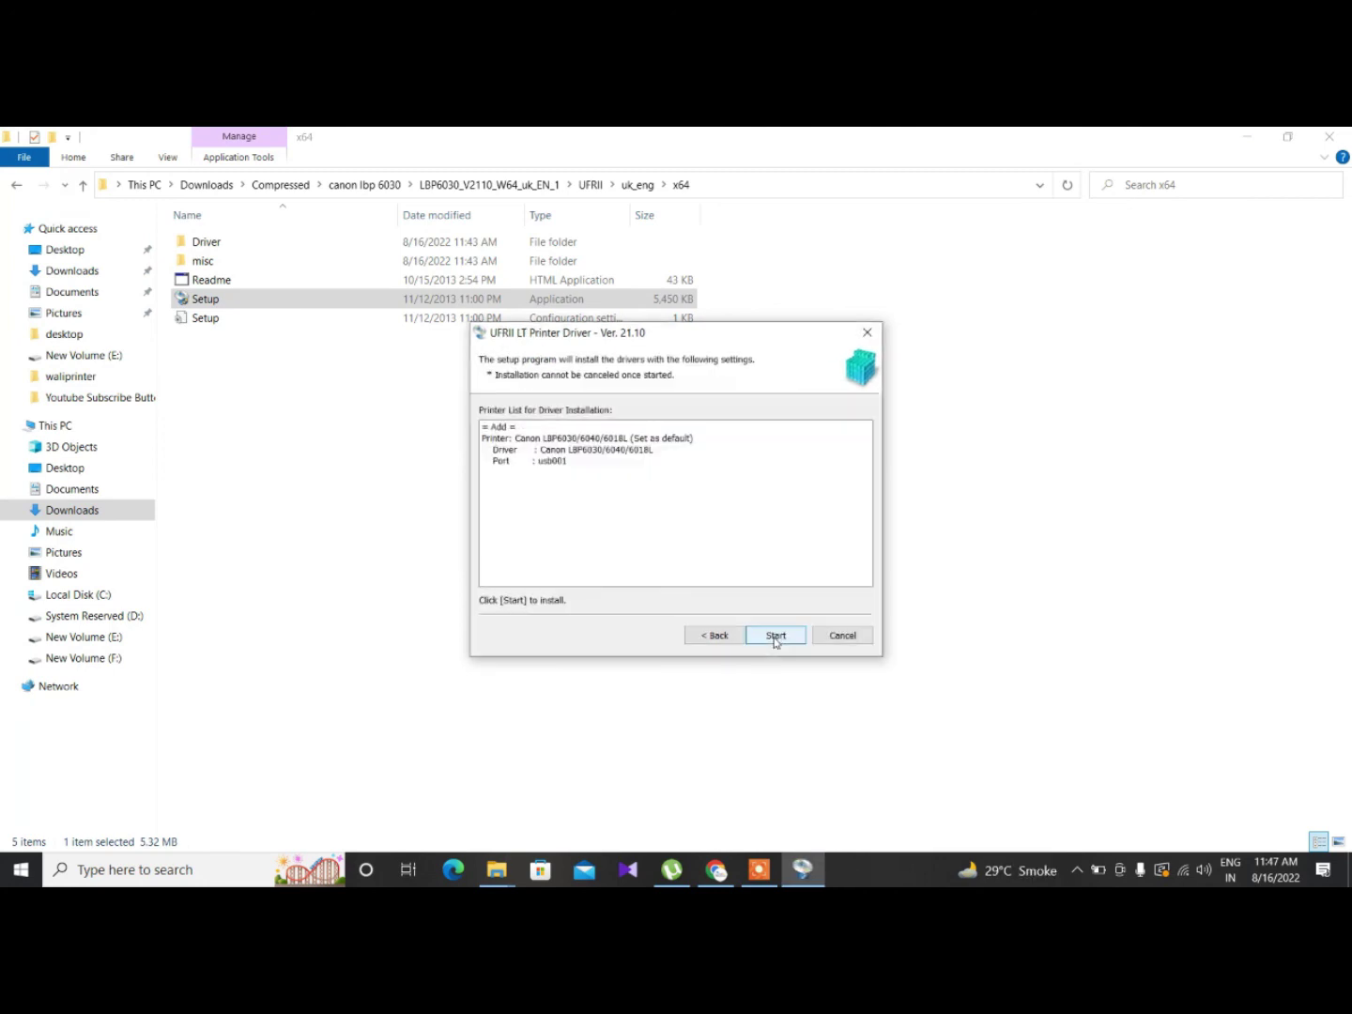
left_click(776, 637)
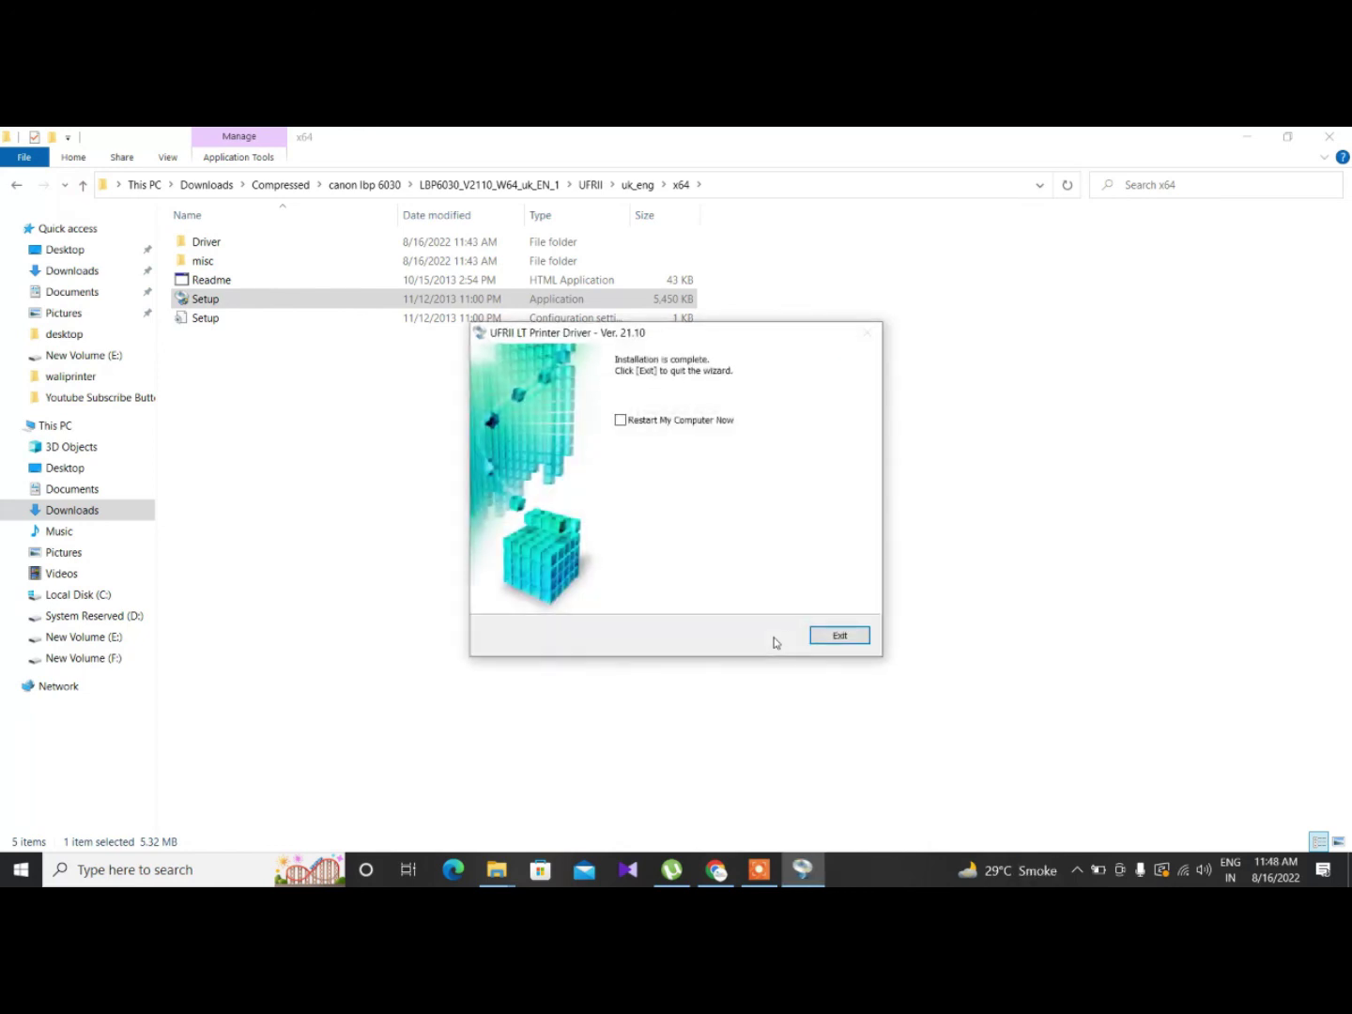
left_click(832, 642)
Open Devices and Printers and check the Canon LBP6030/6040/6018L printer's entry and available options.
key("super")
type("cont")
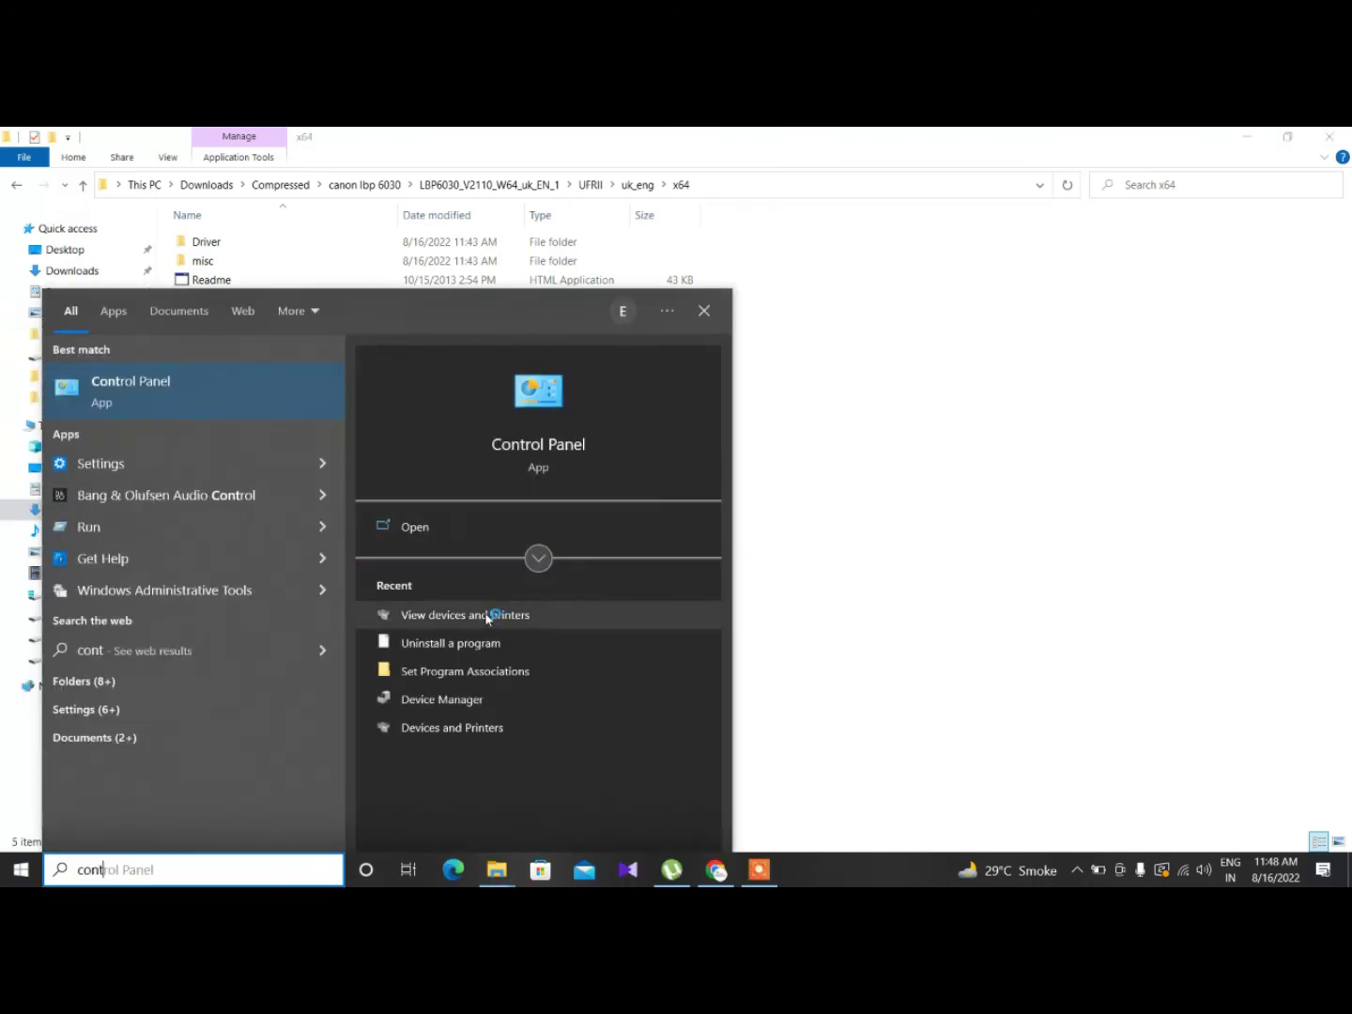
left_click(488, 615)
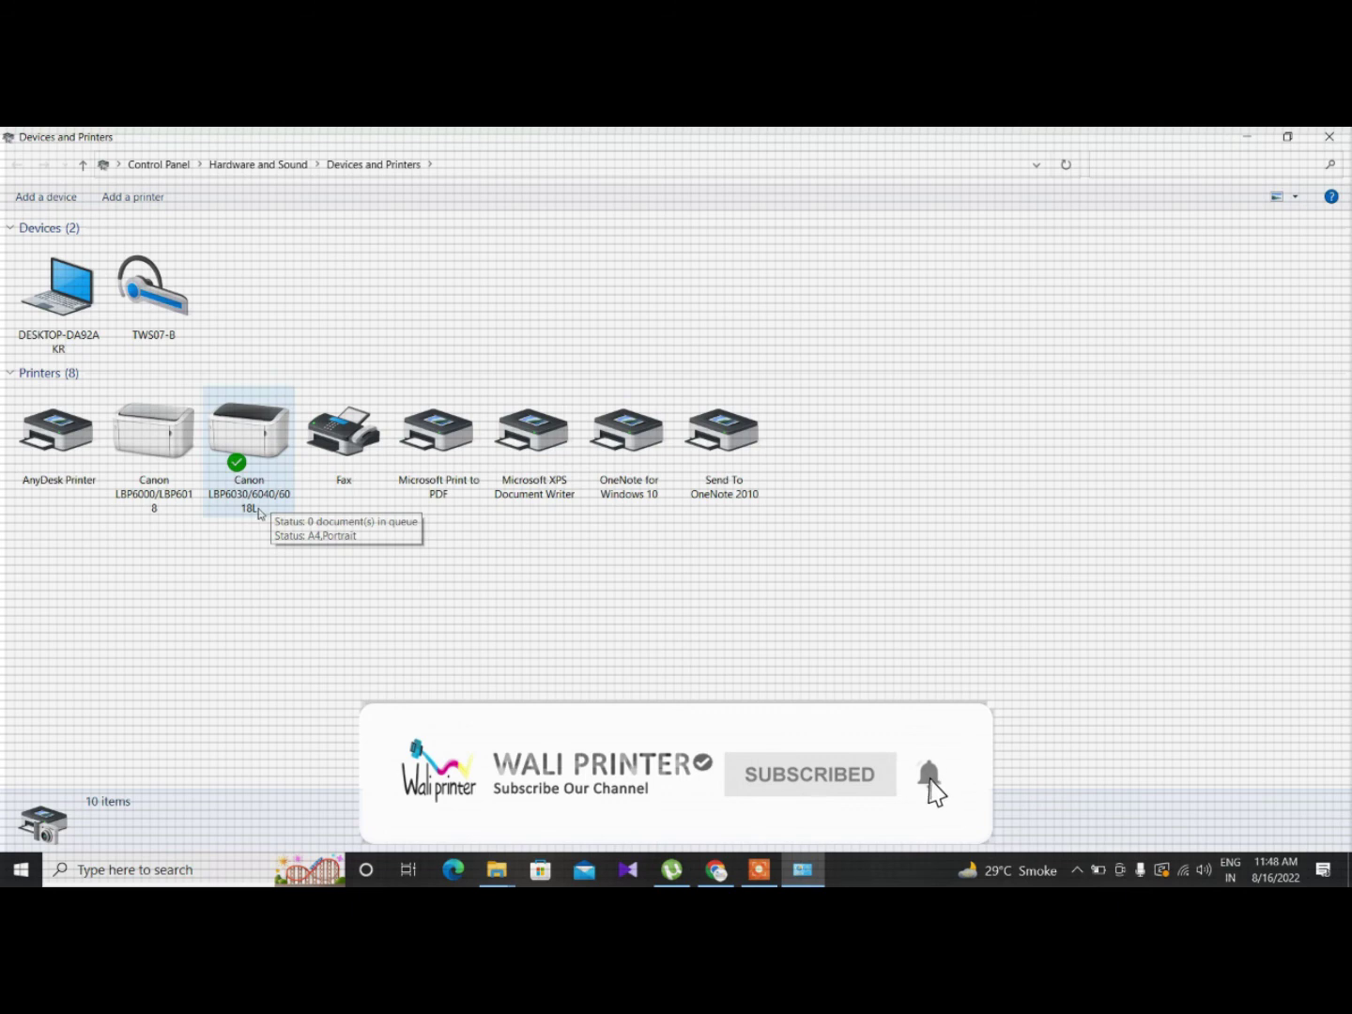
right_click(260, 511)
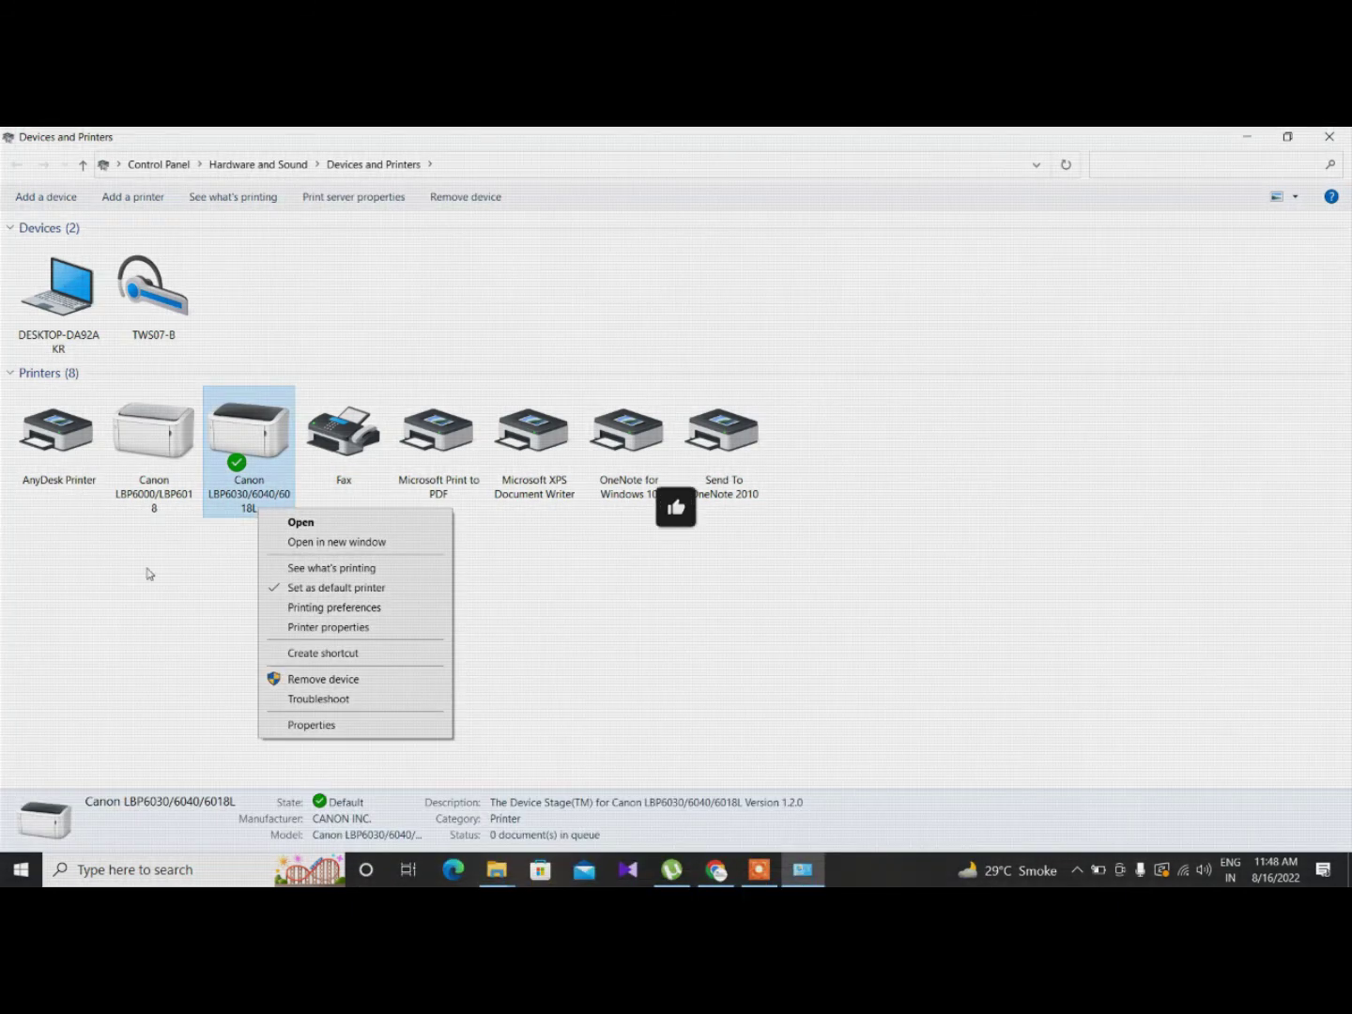
left_click(145, 573)
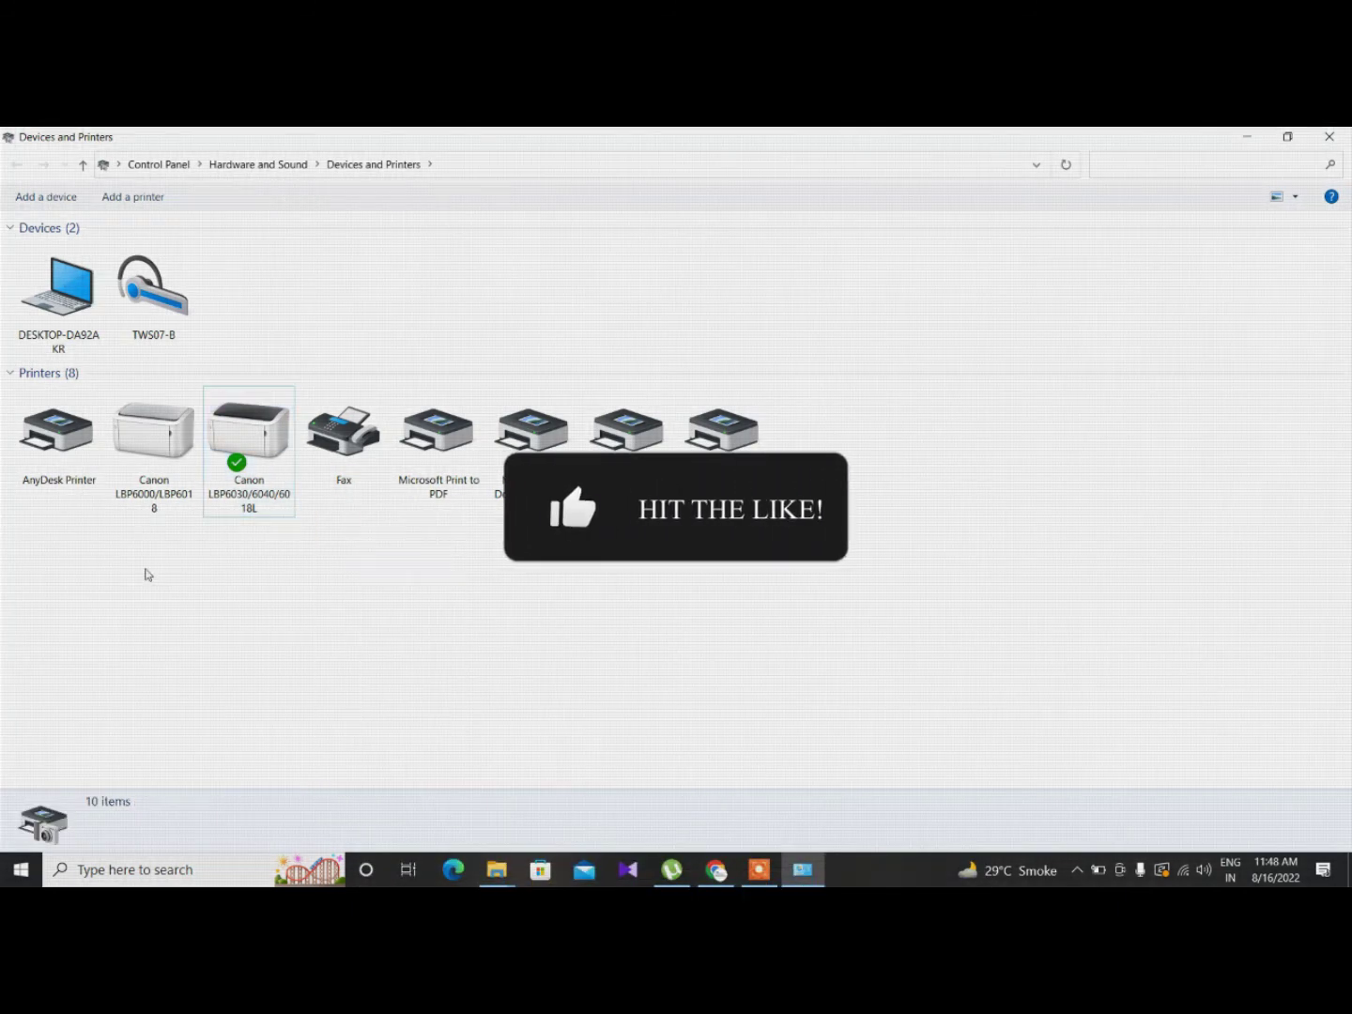